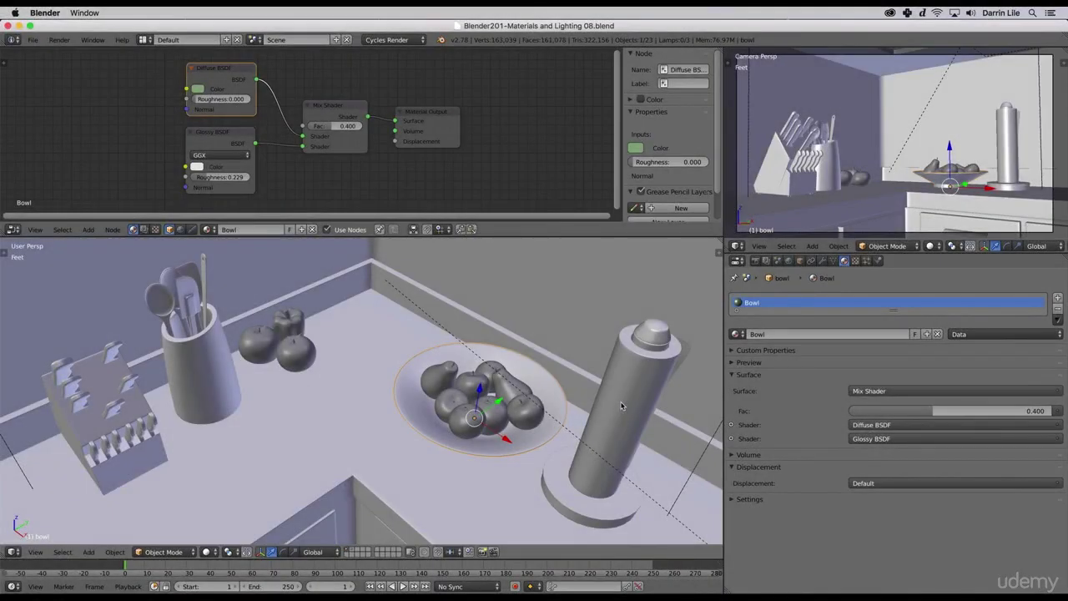
Step: Select one of the oranges in the fruit bowl and frame the view on it
right_click(501, 422)
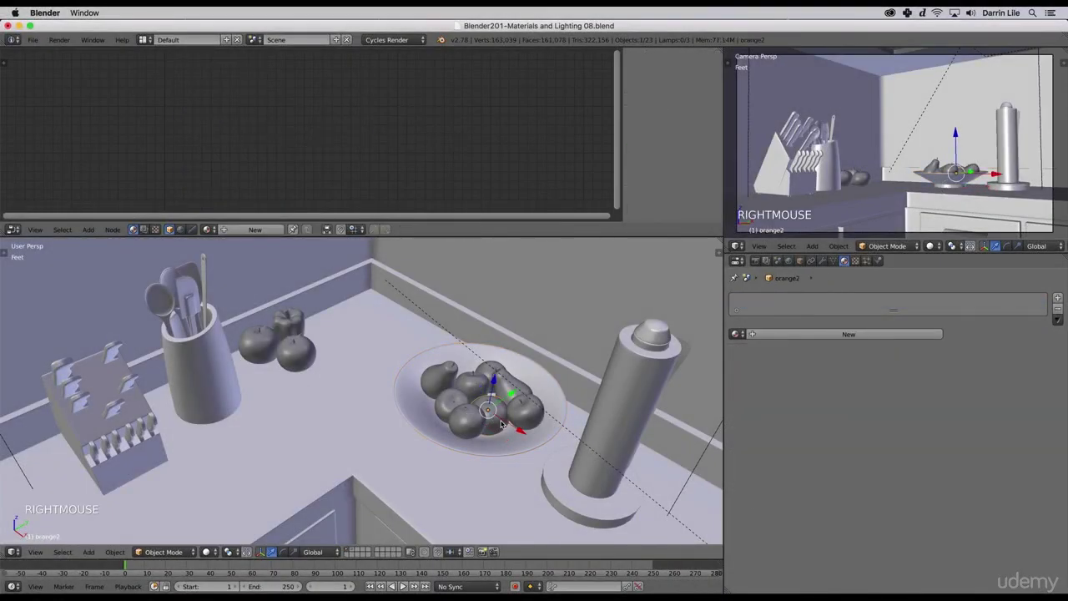
key(KP_Decimal)
scroll(517, 373, down, 2)
middle_drag(392, 400, 435, 422)
Step: Switch viewport shading to Rendered for a live Cycles preview of the bowl
click(215, 554)
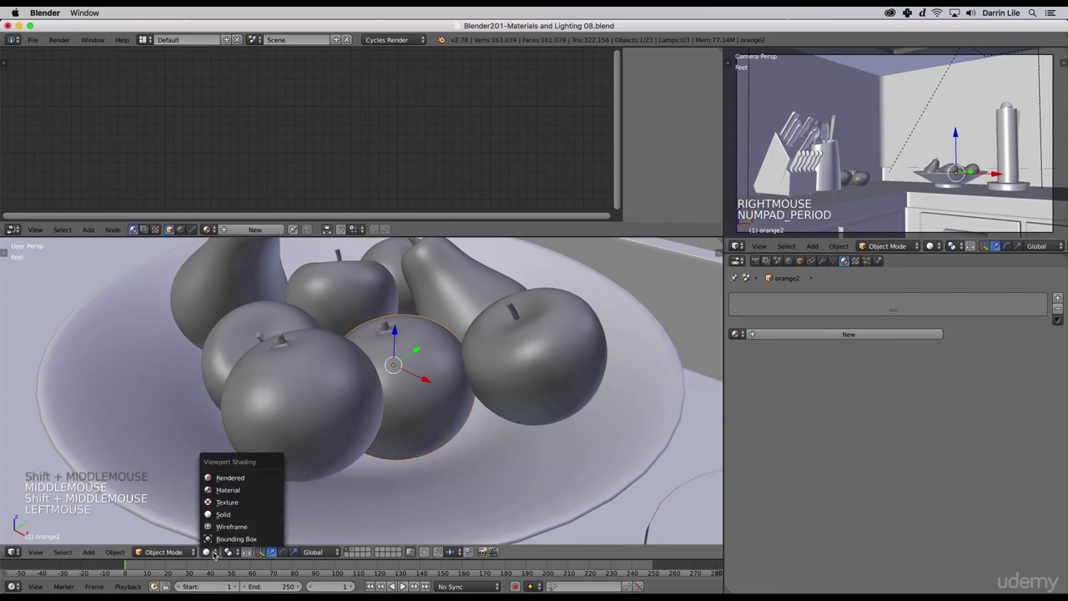
click(240, 480)
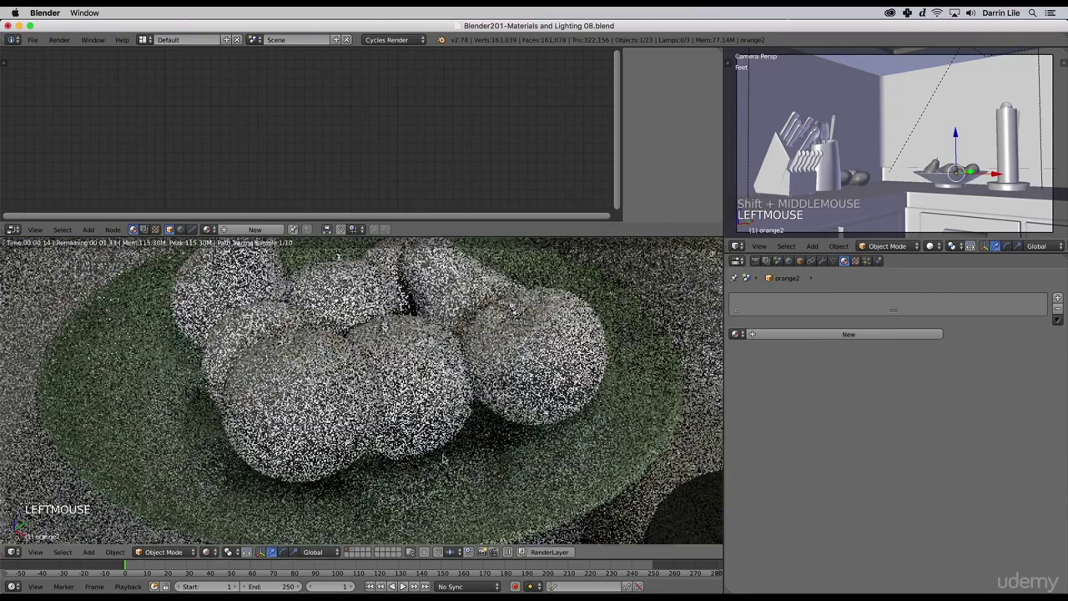
shift+middle_drag(462, 427, 454, 446)
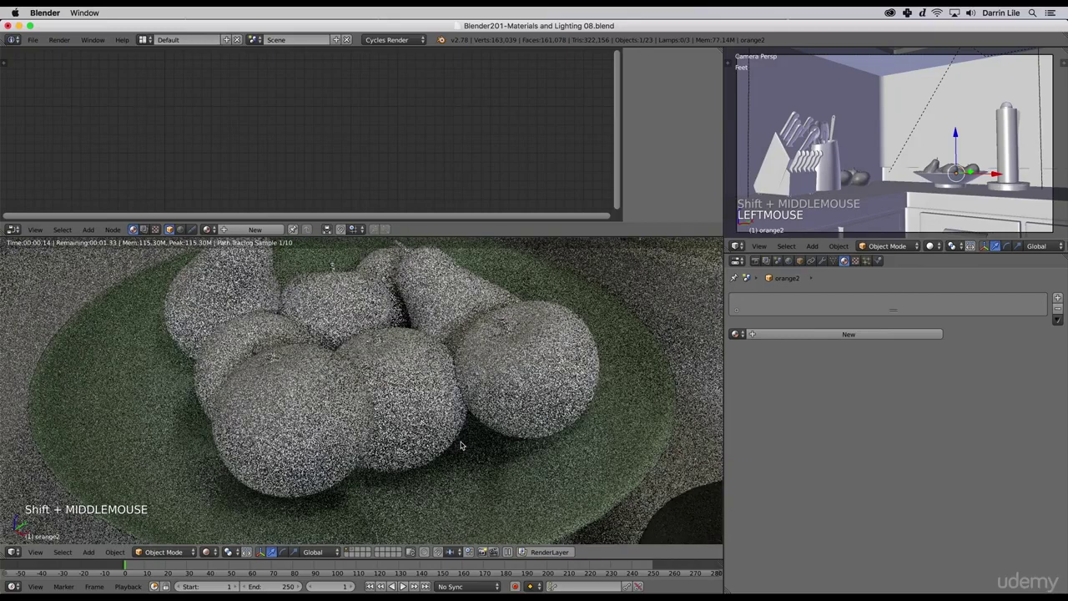
Step: Create a new material for the orange and name it 'Orange'
click(831, 335)
click(825, 333)
text(Orange)
key(Return)
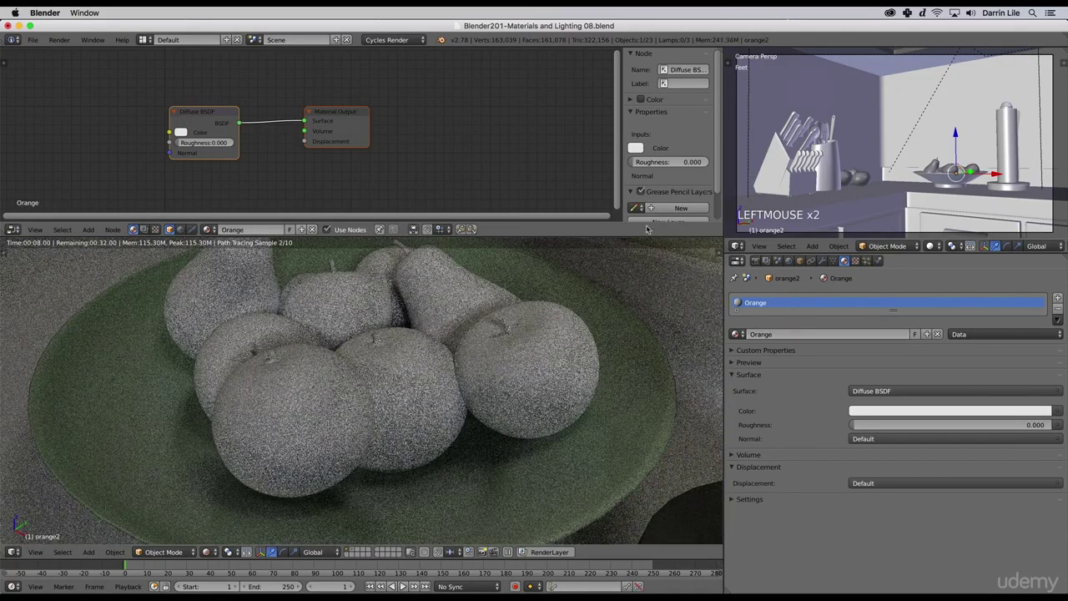
Step: Add a Glossy BSDF and Mix Shader, wiring Diffuse and Glossy into the mix output
drag(330, 114, 378, 128)
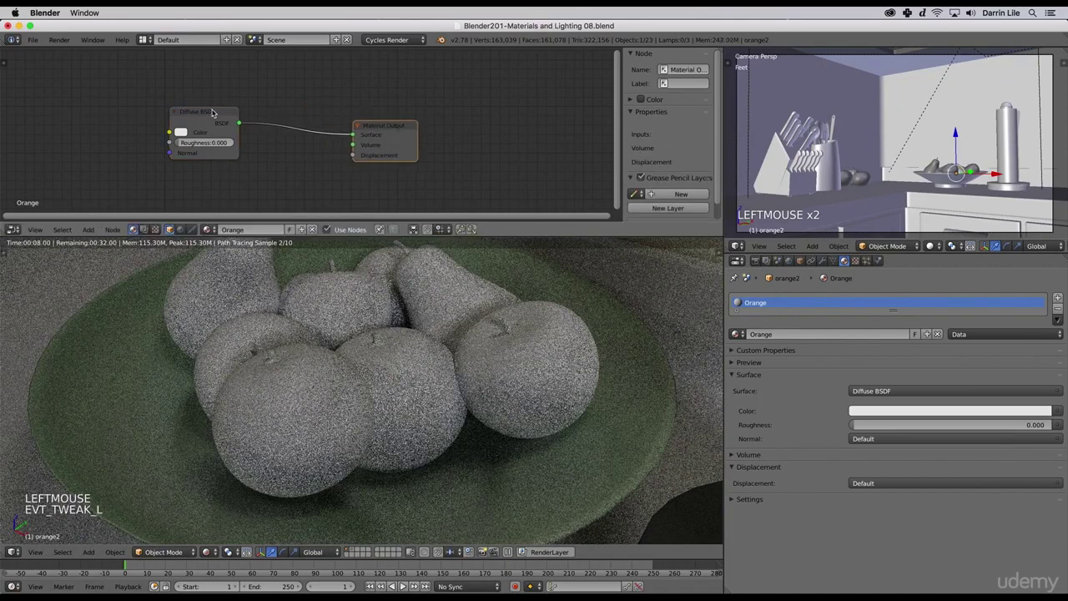
drag(214, 114, 237, 75)
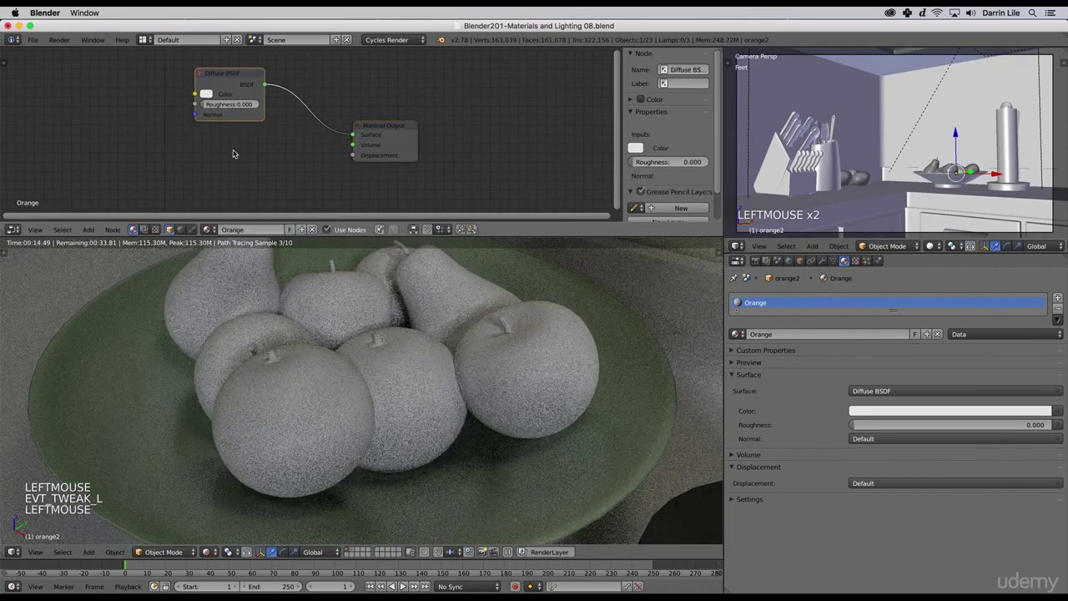
key(shift+a)
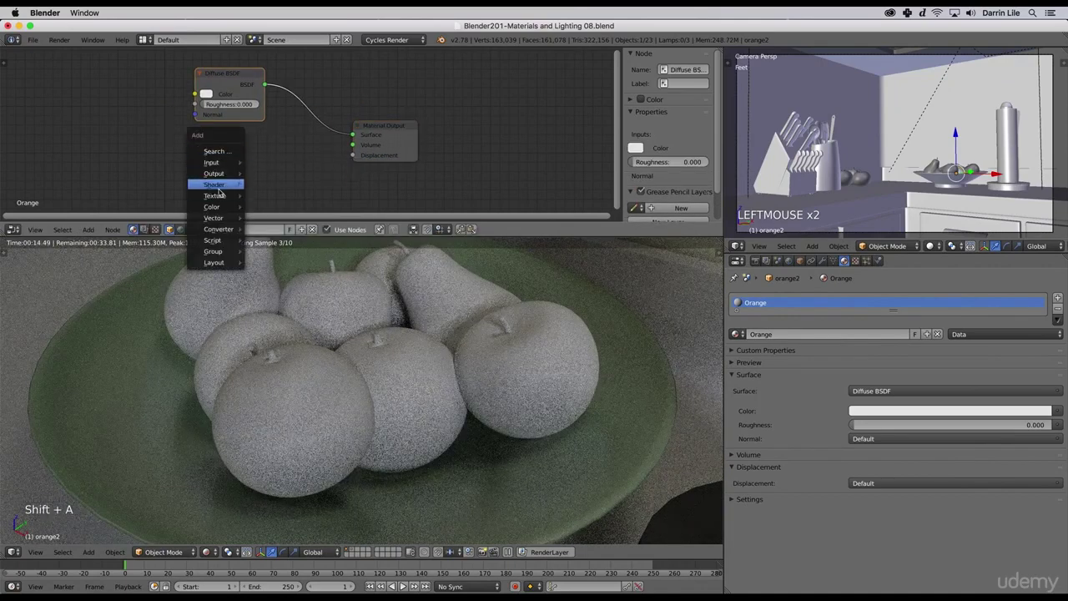
mouse_move(218, 189)
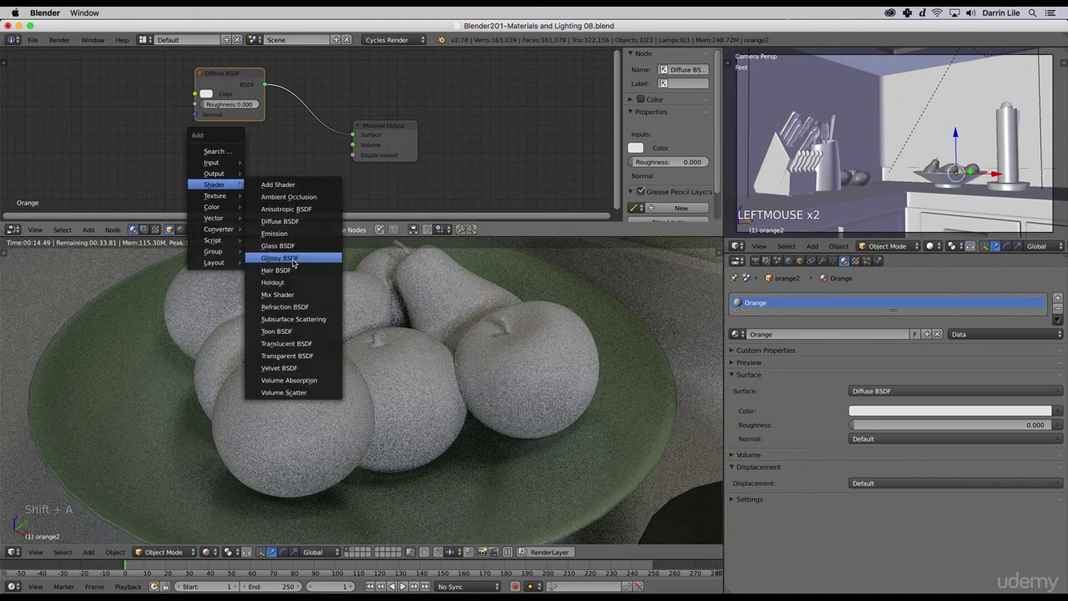
click(293, 263)
click(219, 149)
key(shift+a)
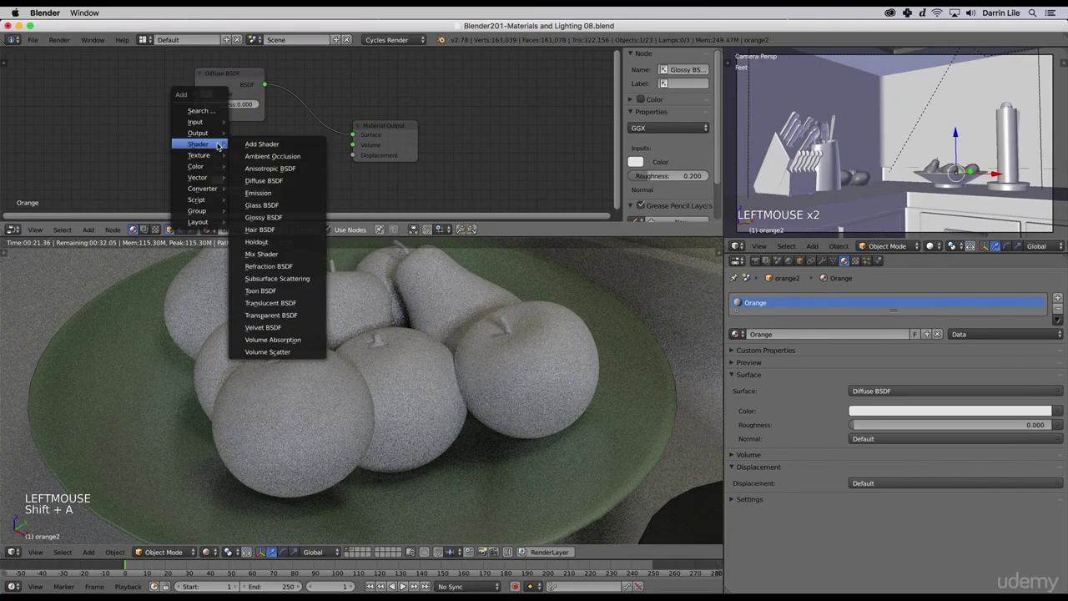
click(262, 254)
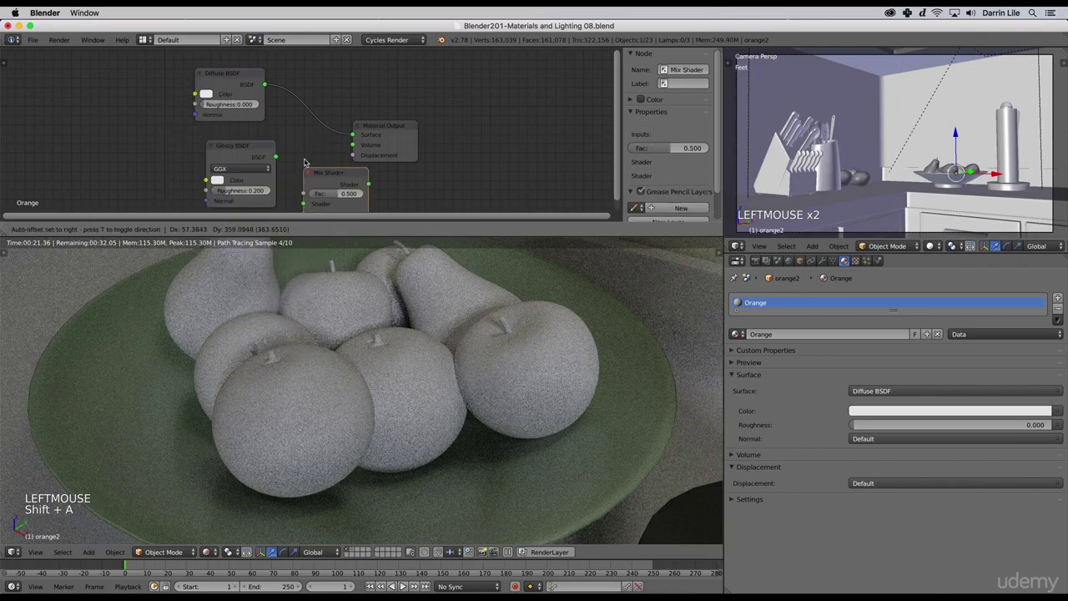
click(300, 117)
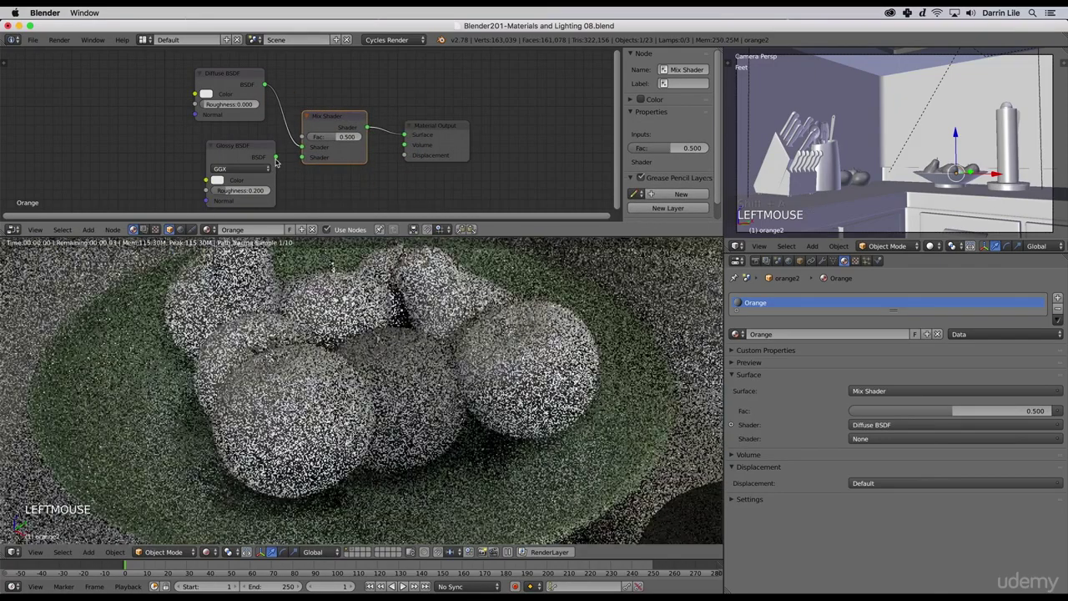
drag(275, 157, 302, 158)
drag(331, 122, 342, 110)
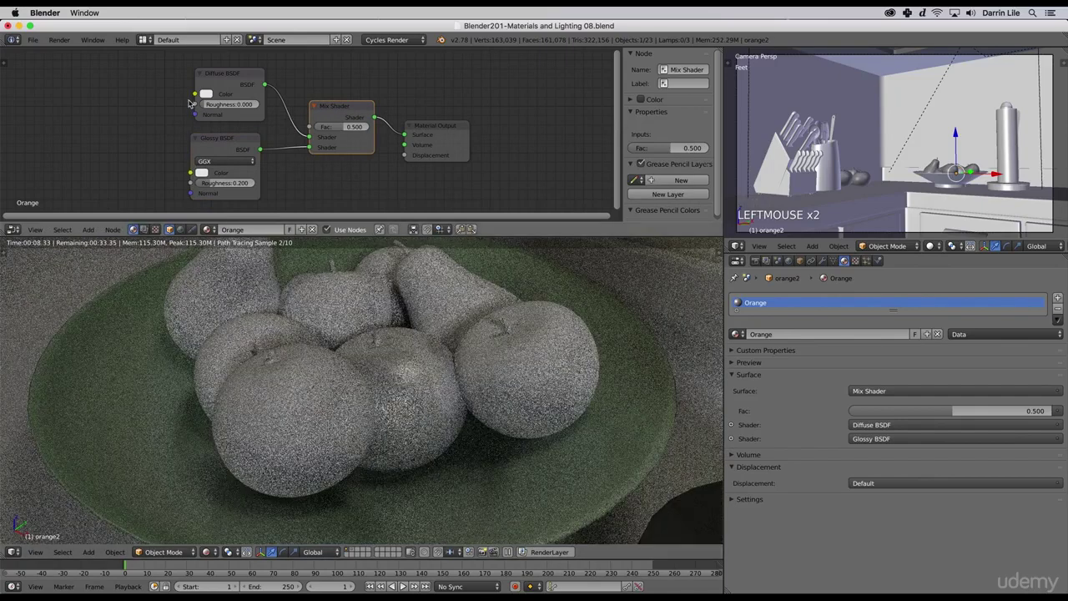
Step: Set the Diffuse BSDF colour to a bright yellow-orange on the colour wheel
click(206, 93)
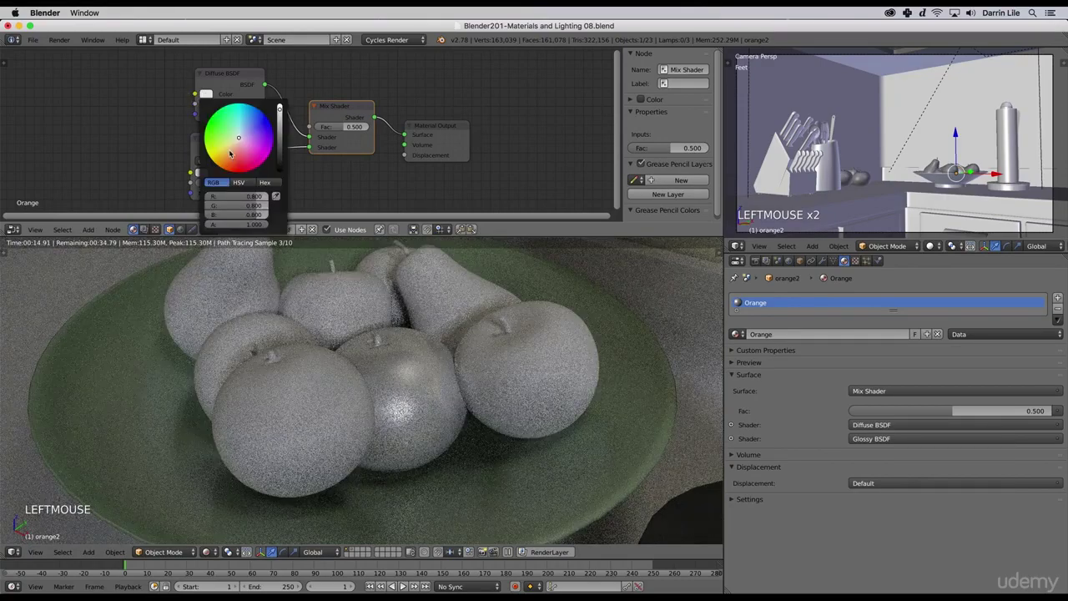
click(229, 150)
drag(229, 150, 227, 157)
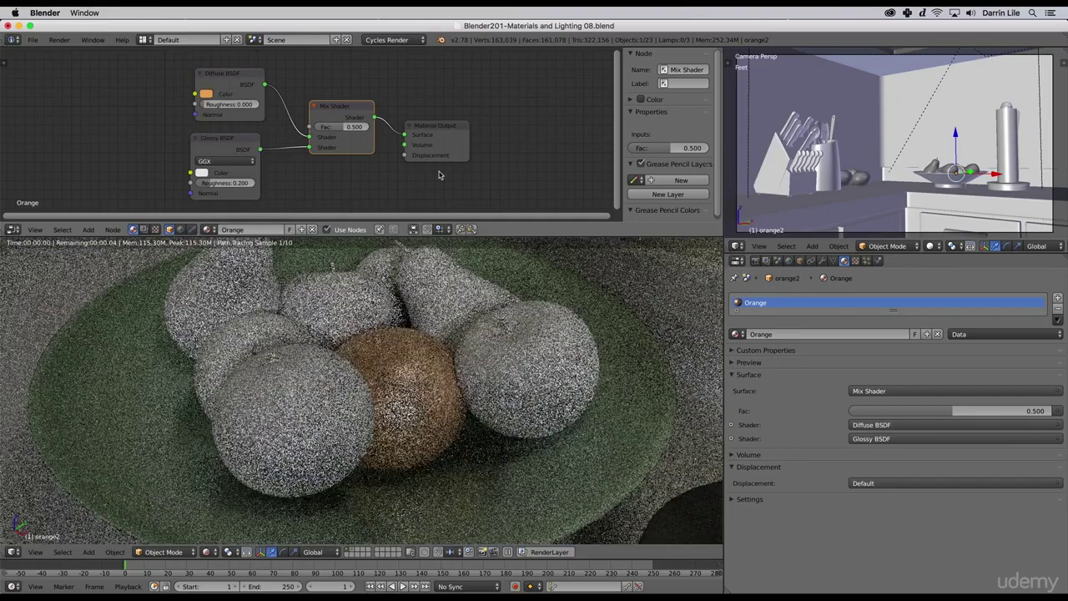
click(206, 94)
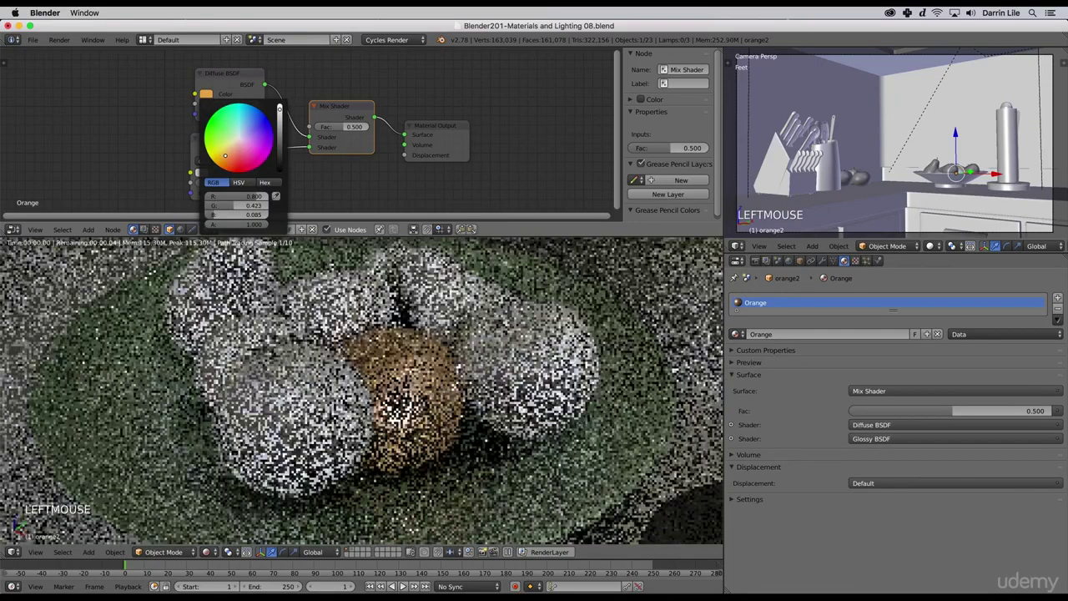
click(220, 152)
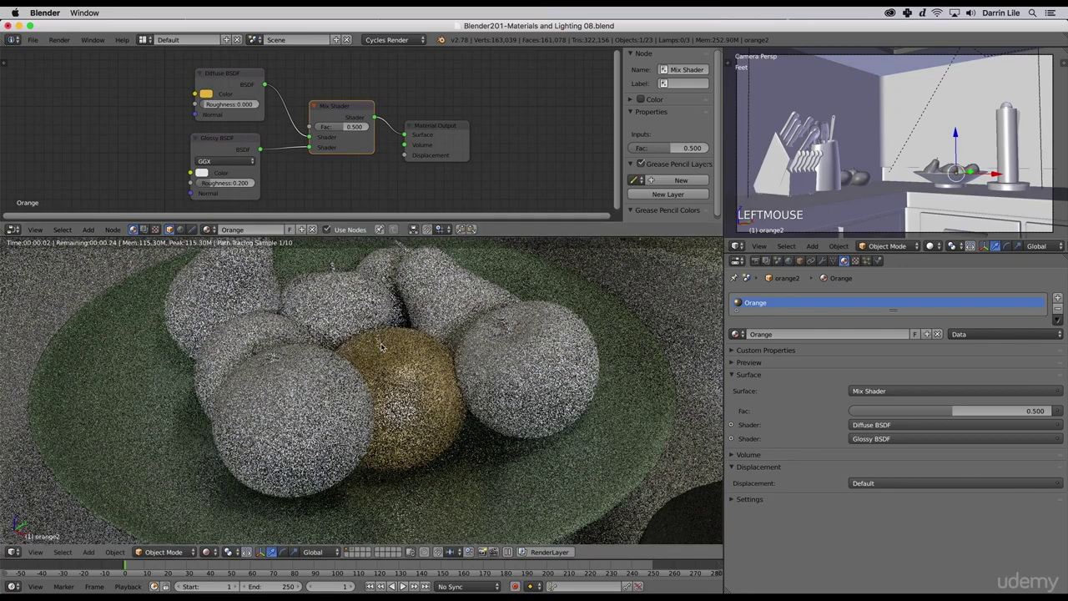
Step: Return to Solid shading, enter Edit Mode, deselect all and select the connected stem with L
click(209, 552)
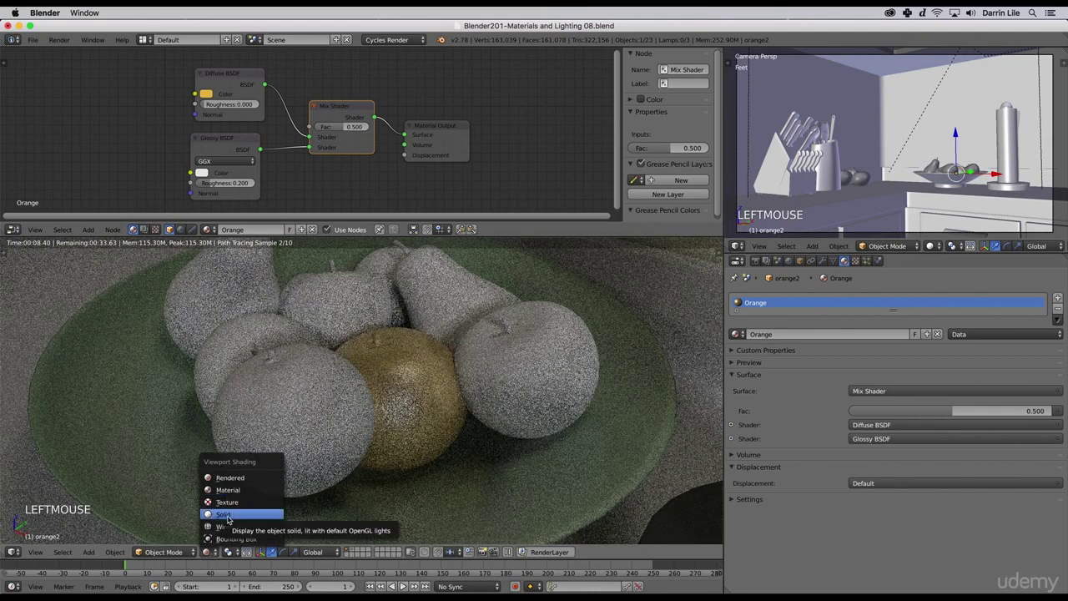
click(227, 515)
key(Tab)
key(a)
key(a)
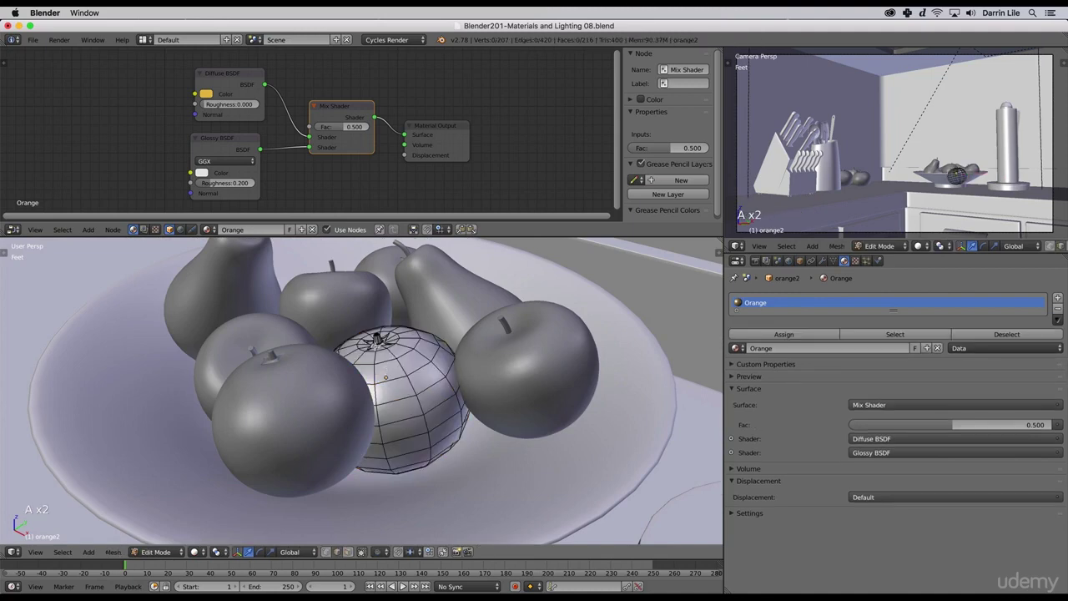
scroll(362, 391, up, 2)
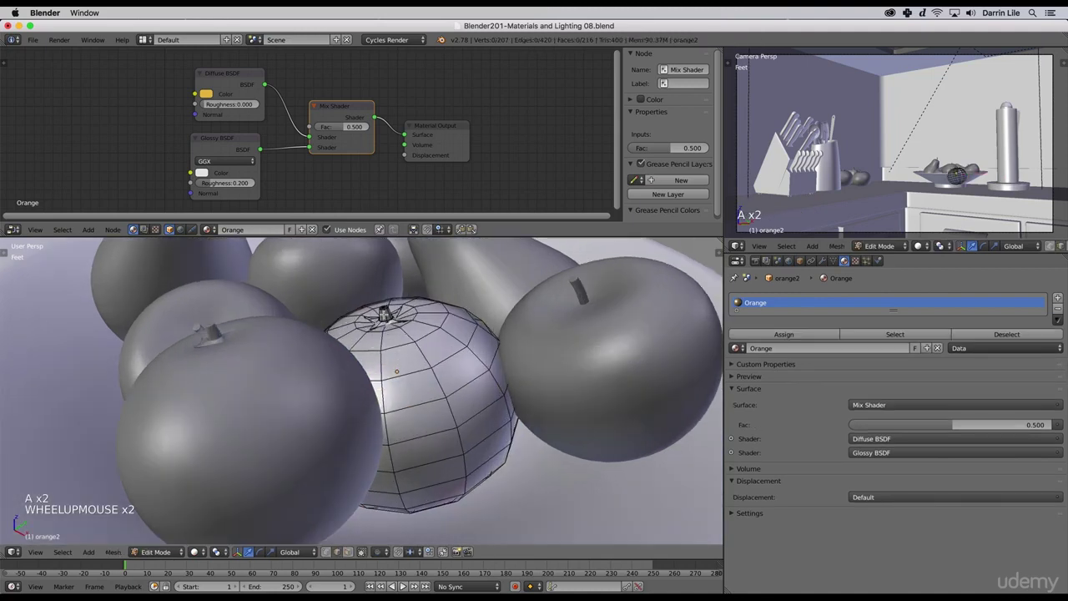
key(l)
key(l)
key(l)
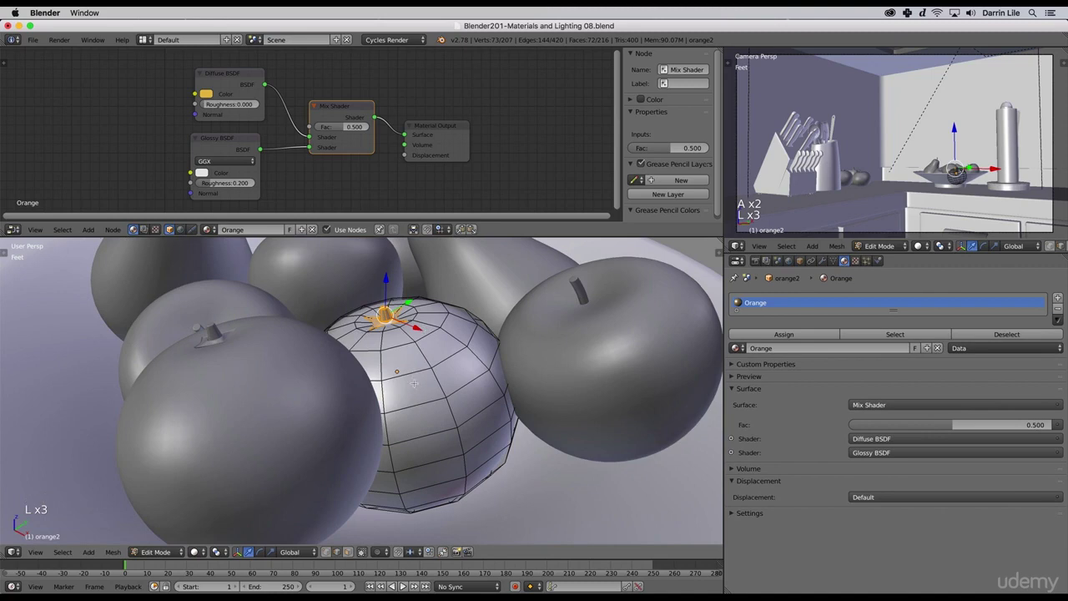
Step: Add a new material slot with a new material named 'Orange Stem'
click(1057, 297)
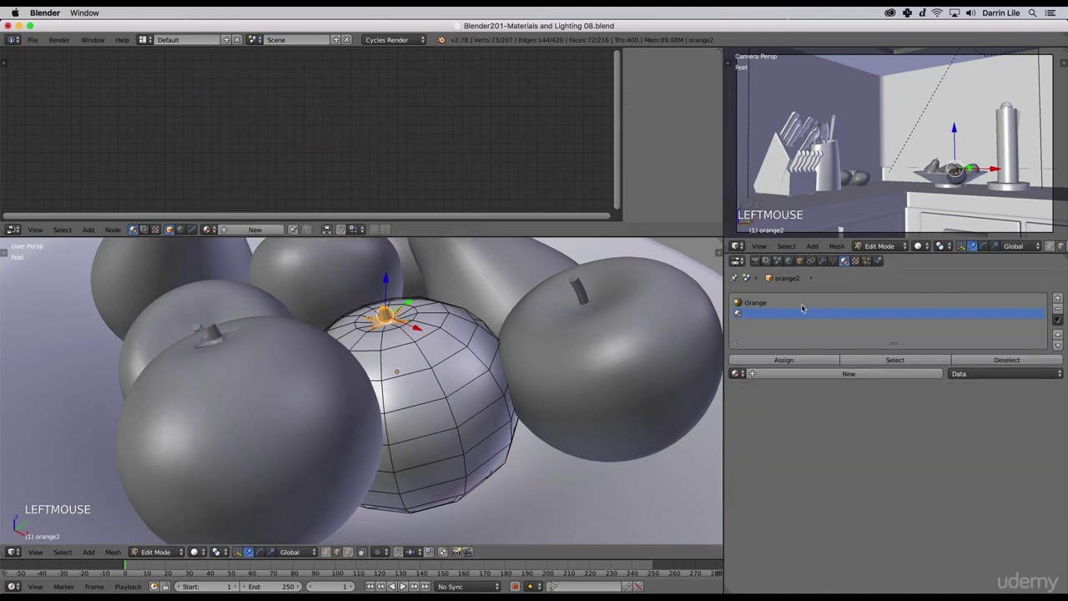
click(778, 373)
click(777, 374)
text(o)
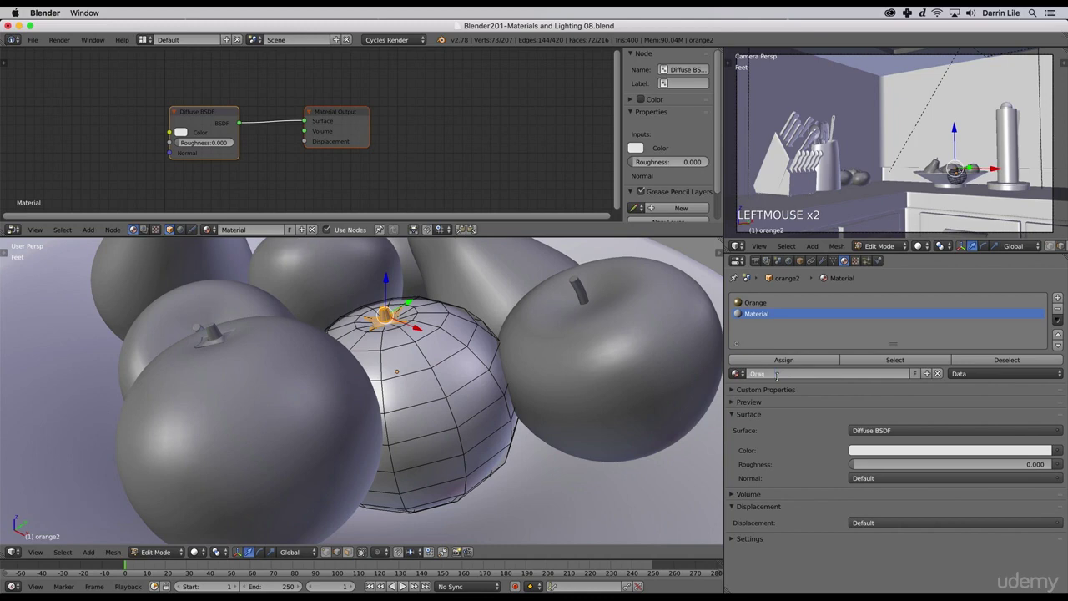
click(788, 346)
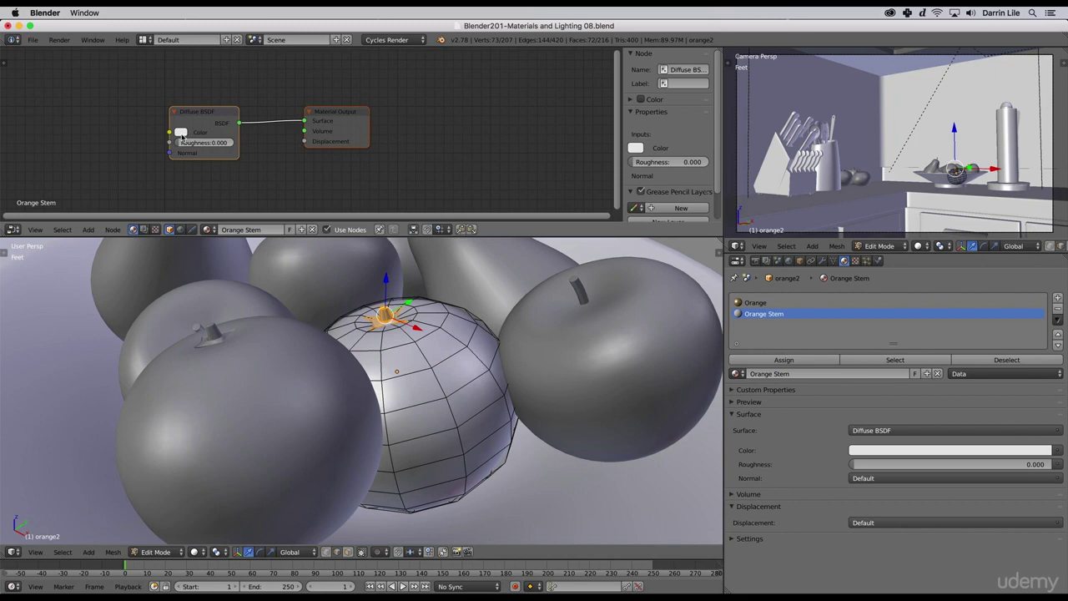
Step: Make the Orange Stem colour a dark saturated green and assign it to the selected stem faces
click(182, 137)
click(201, 165)
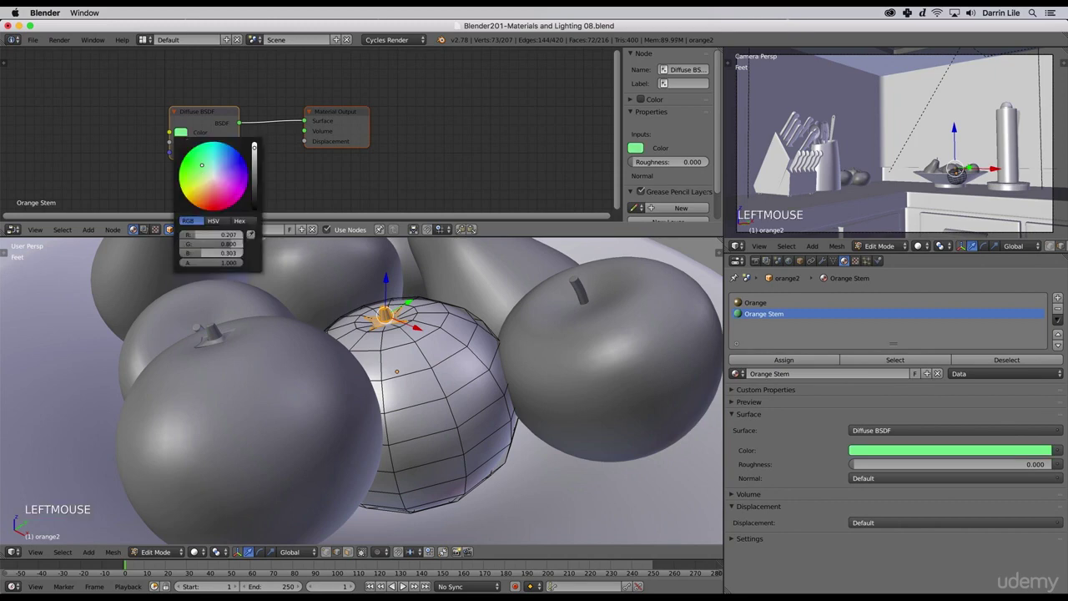
mouse_move(197, 169)
mouse_down()
mouse_move(205, 164)
mouse_move(192, 167)
mouse_up()
drag(256, 149, 255, 168)
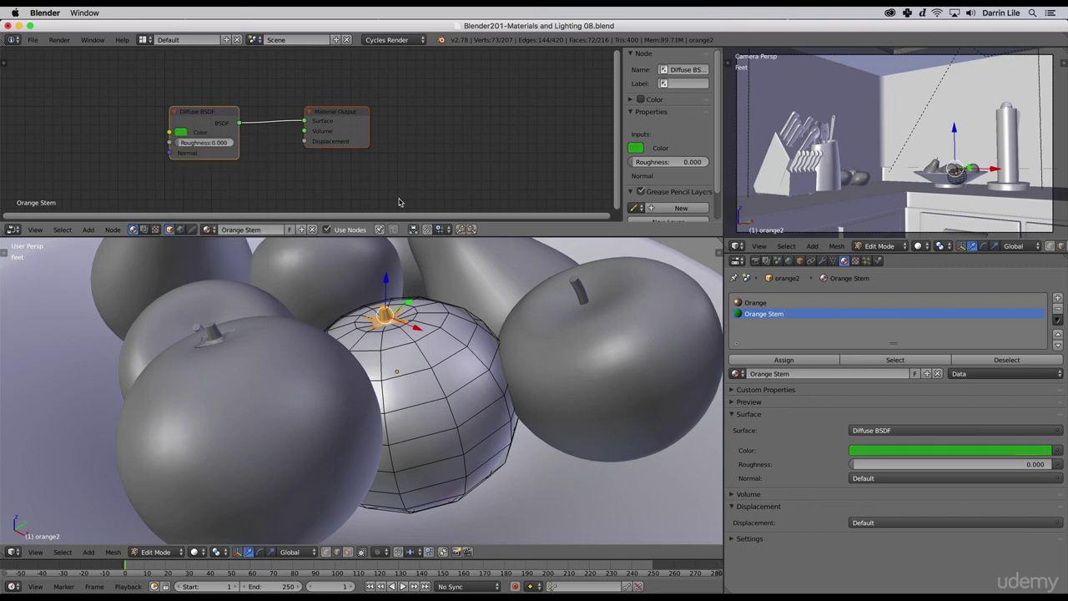
click(797, 365)
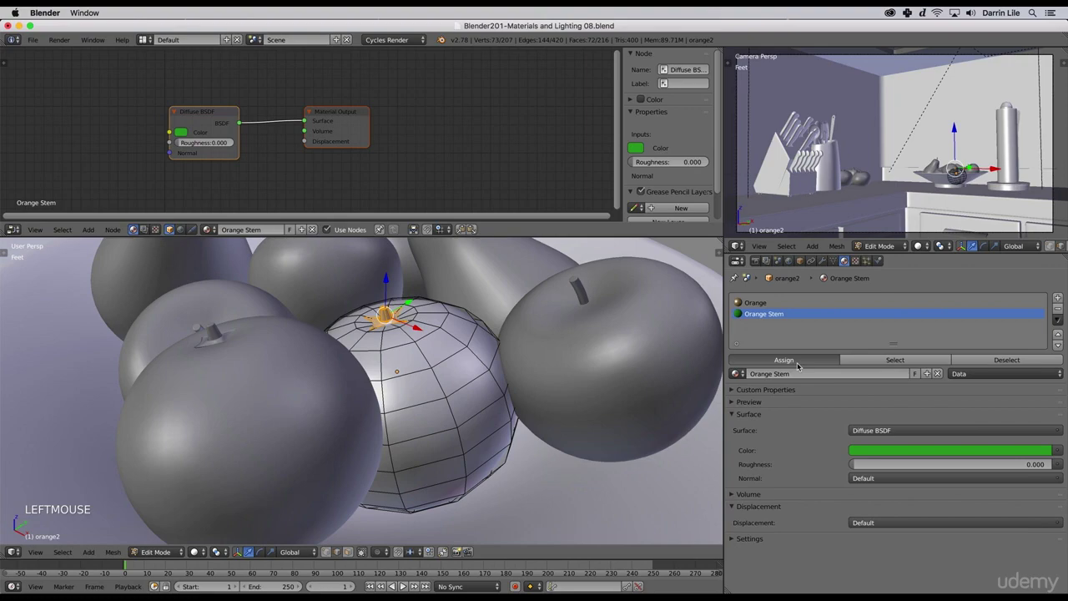
Step: Switch to Rendered preview and shift the stem colour to a darker olive yellow-green
click(196, 552)
click(219, 477)
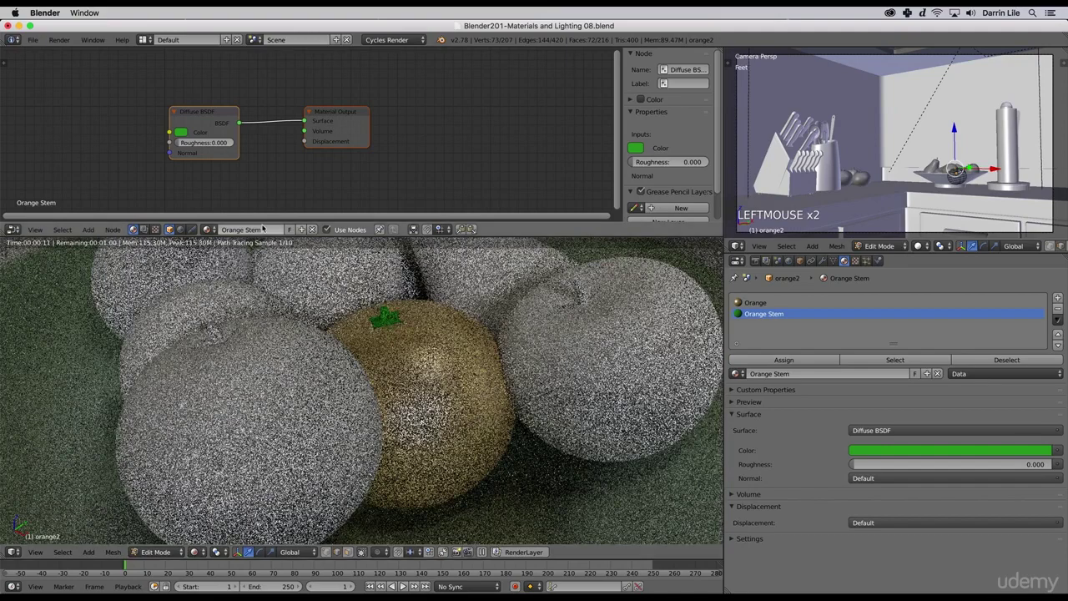
click(181, 132)
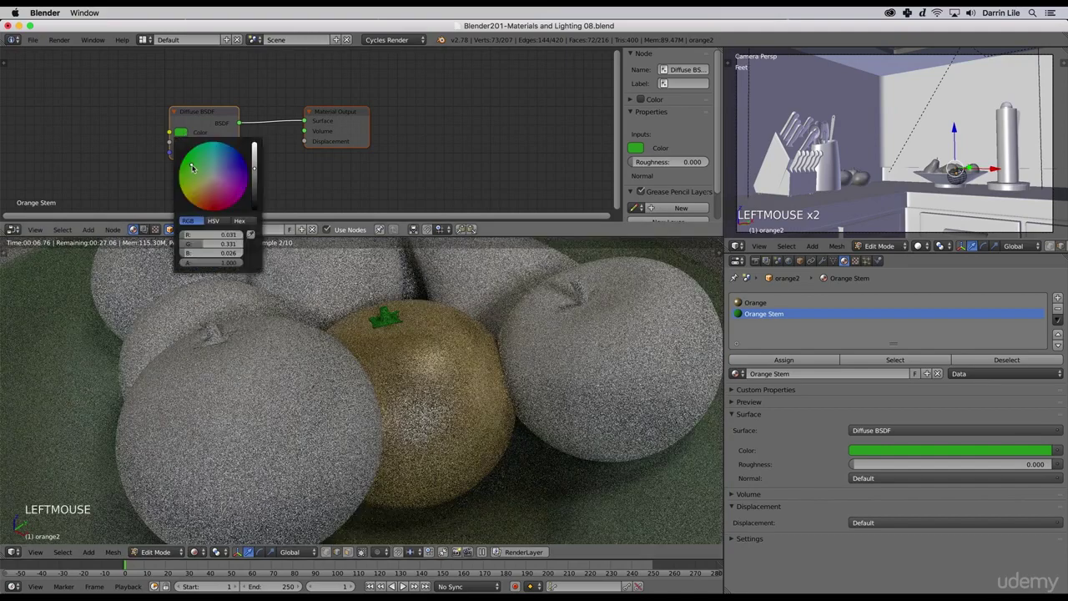
click(191, 169)
click(189, 180)
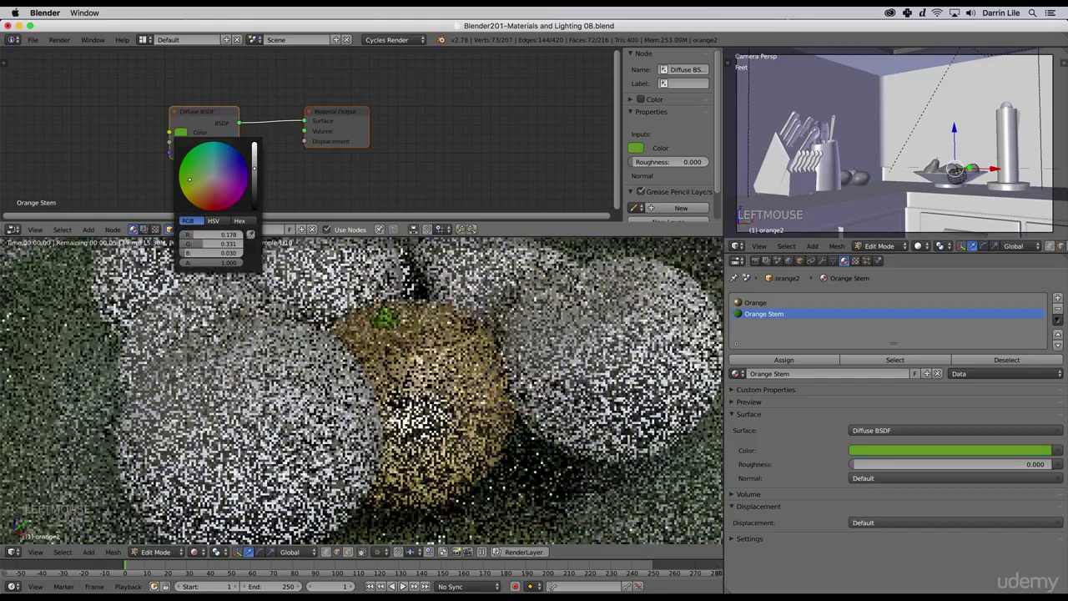
click(254, 171)
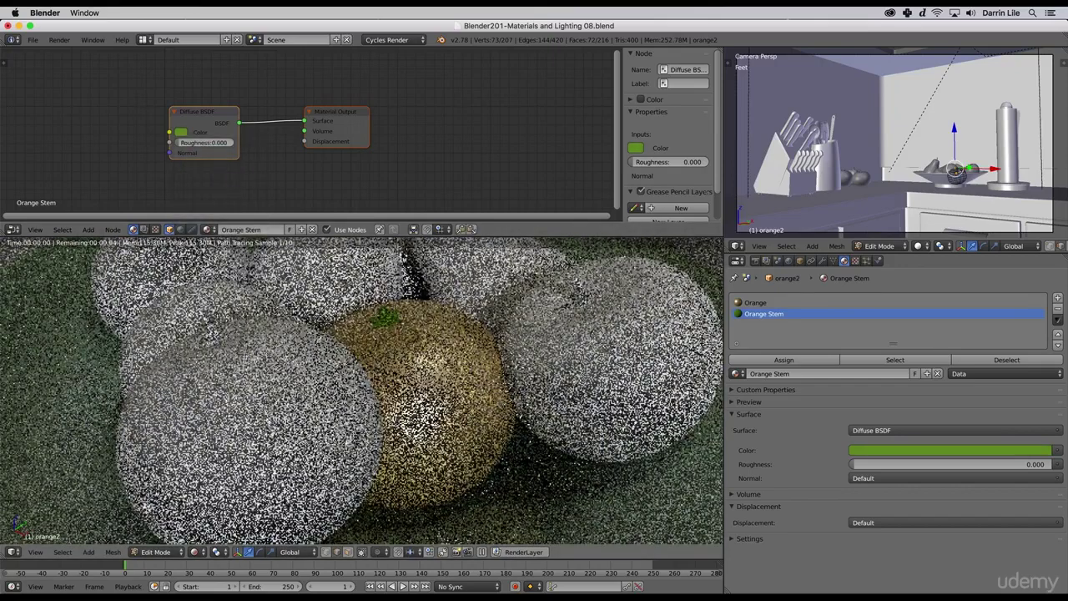
Step: Select the Orange material slot and set its Mix Shader factor to 0.2
click(755, 304)
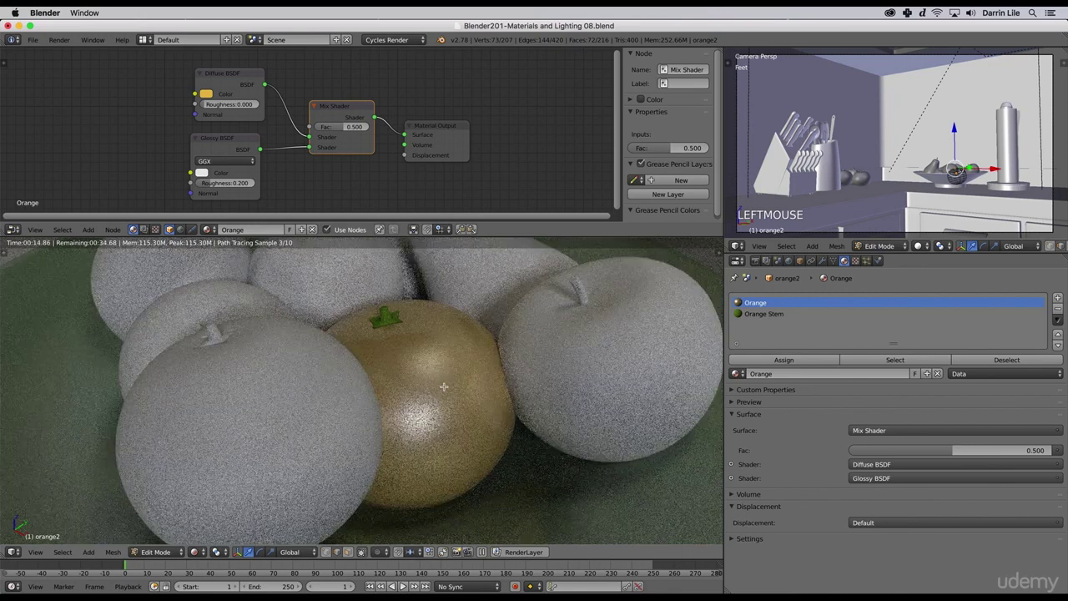
click(345, 127)
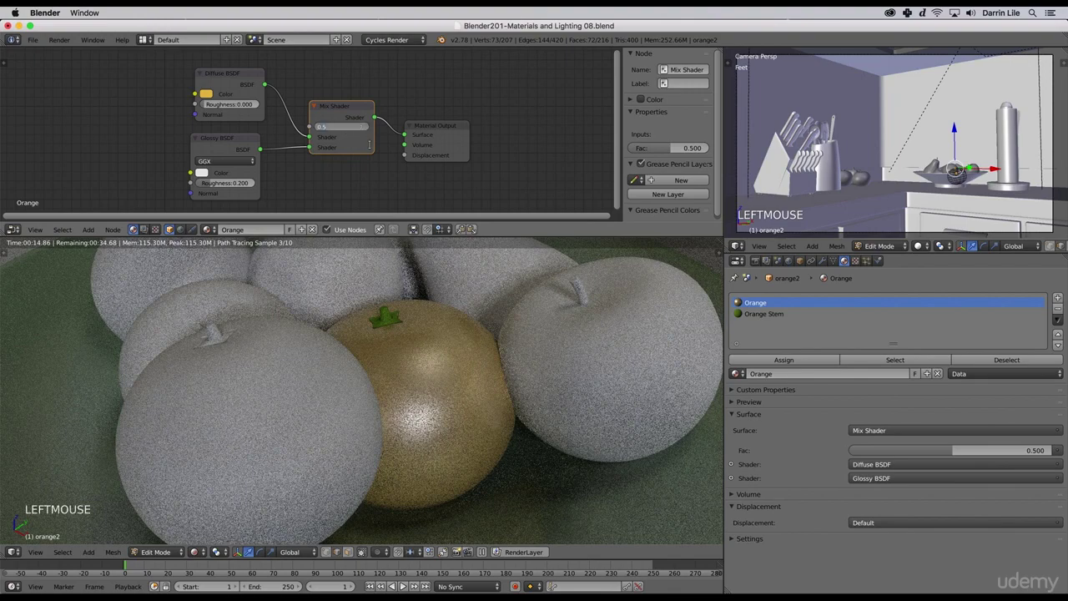
text(.2)
key(Return)
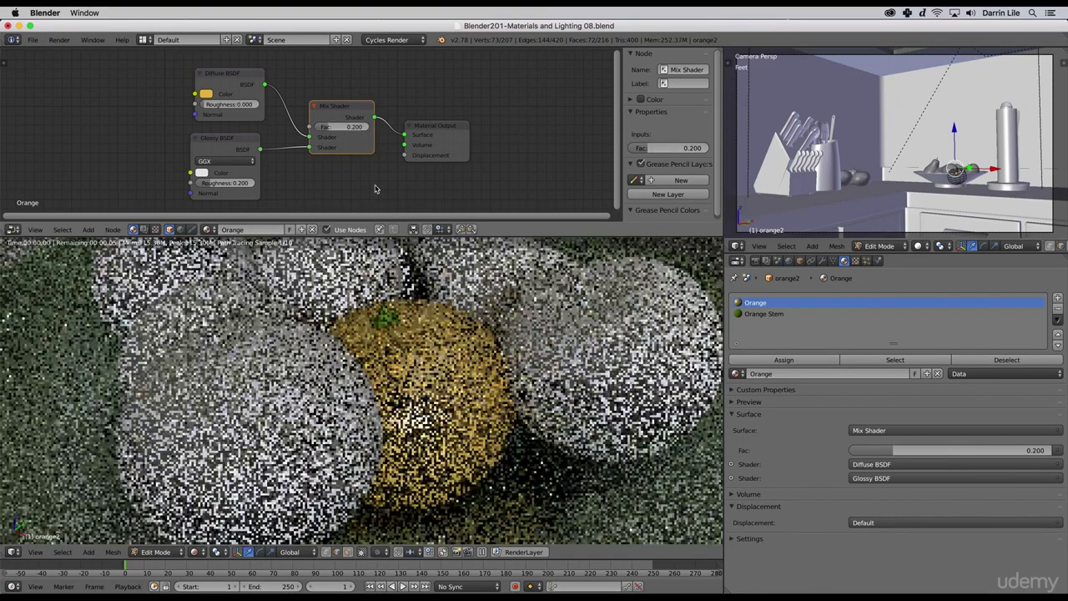
Step: Add a Noise Texture node below the Glossy BSDF
scroll(352, 153, down, 5)
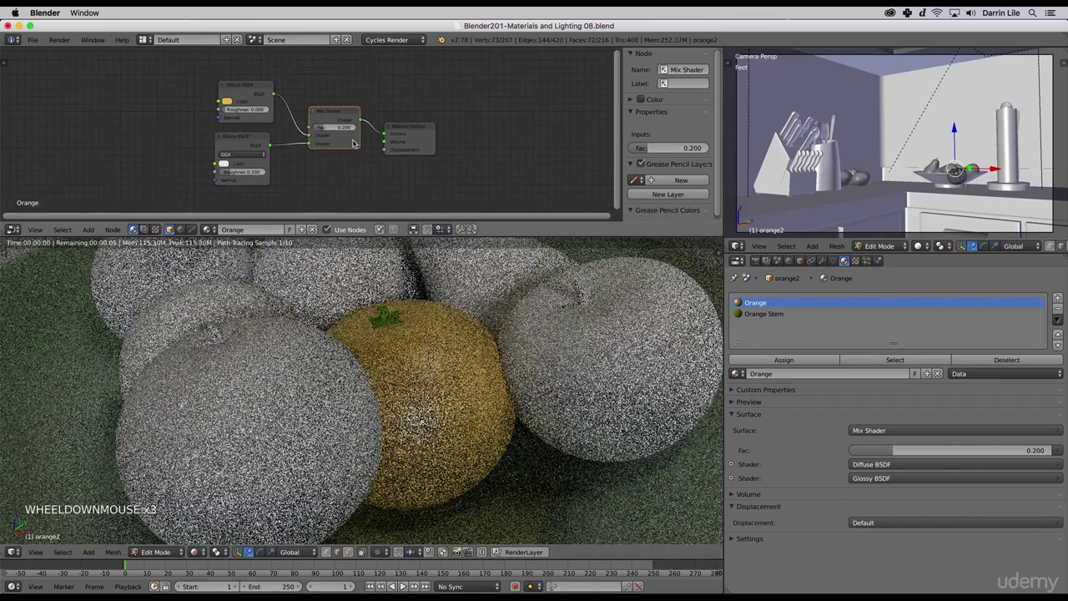
middle_drag(352, 153, 311, 148)
key(shift+a)
mouse_move(292, 156)
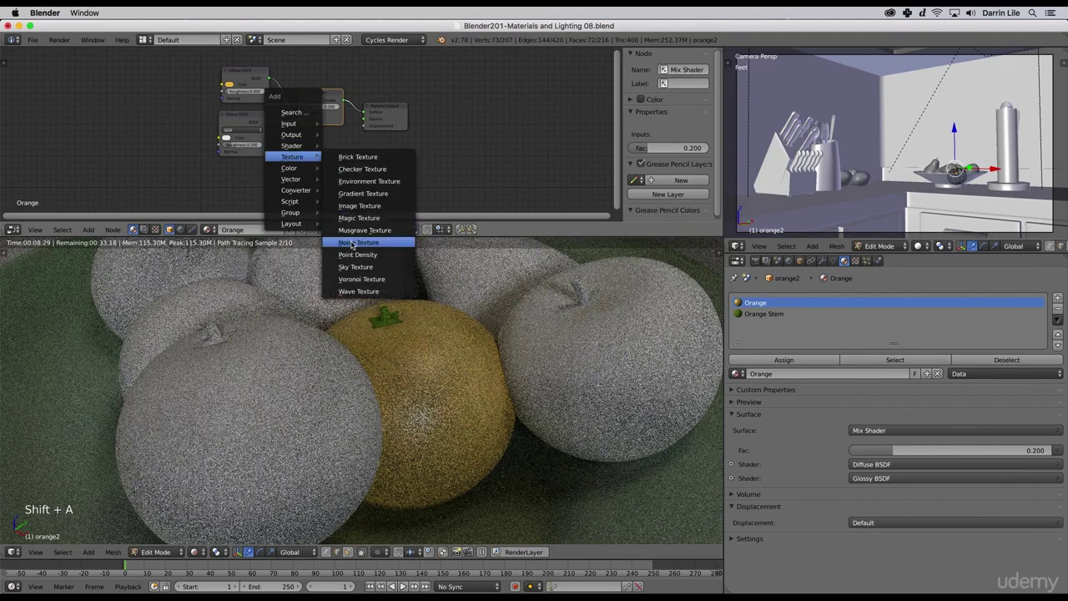
click(361, 241)
click(267, 165)
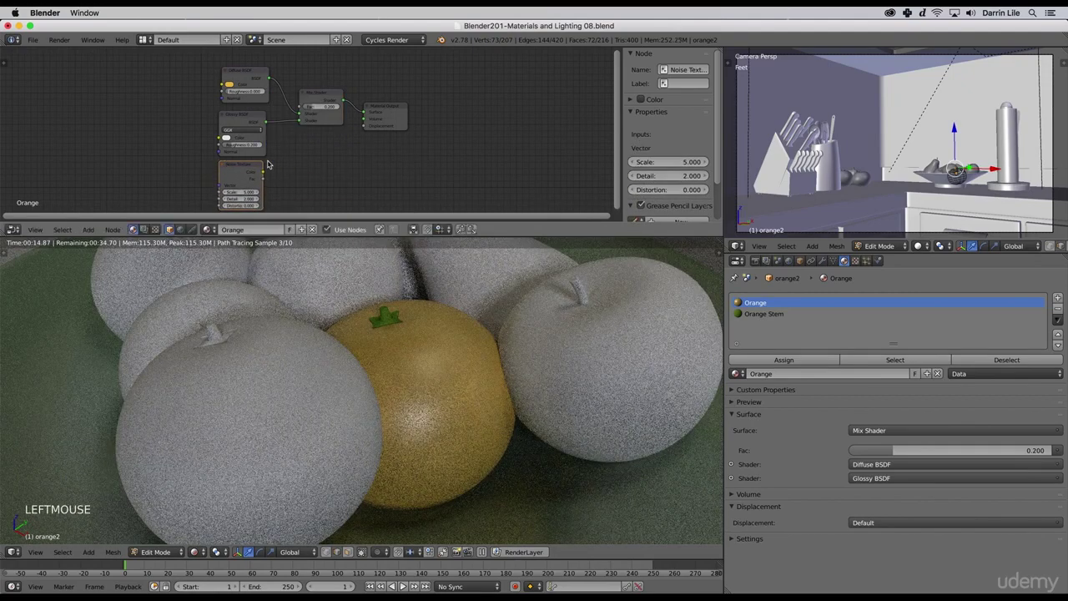
shift+middle_drag(283, 170, 326, 172)
scroll(321, 166, up, 4)
Step: Add an RGB to BW node and connect the Noise Texture Color into it
key(shift+a)
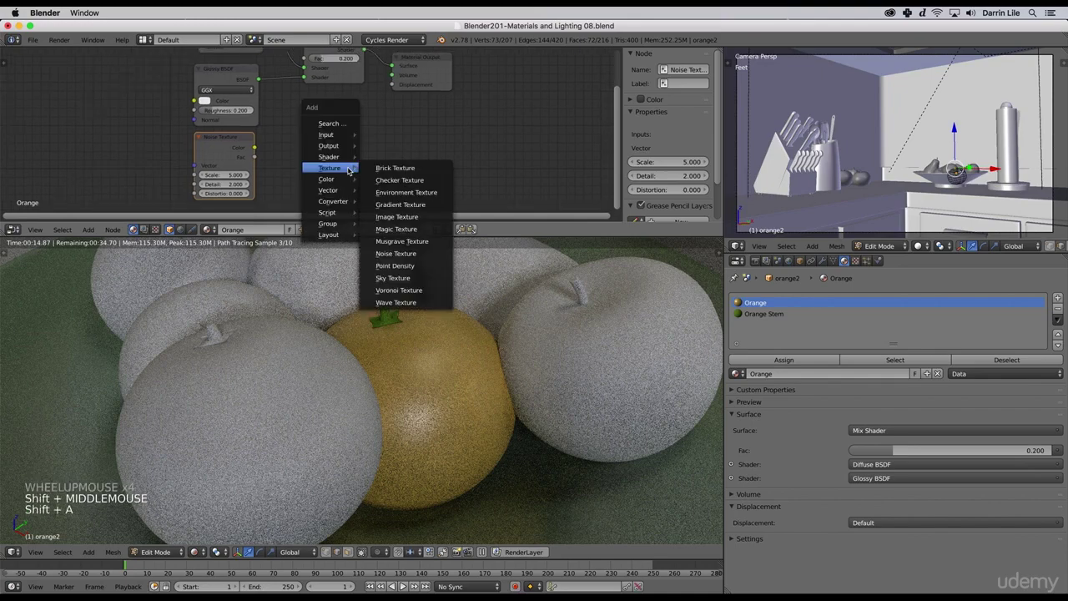
mouse_move(332, 205)
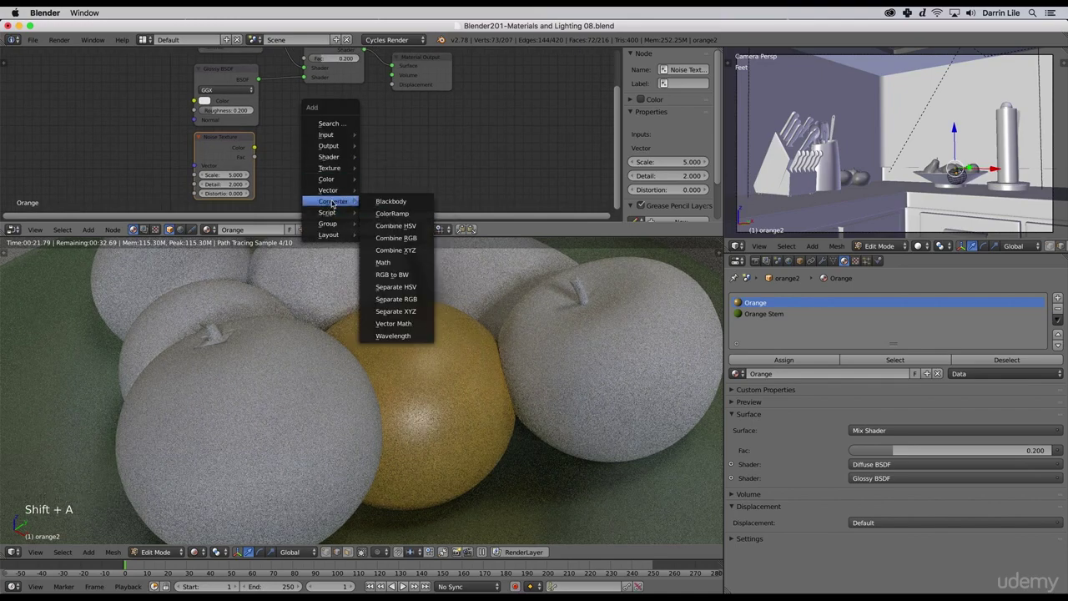
click(388, 275)
click(317, 162)
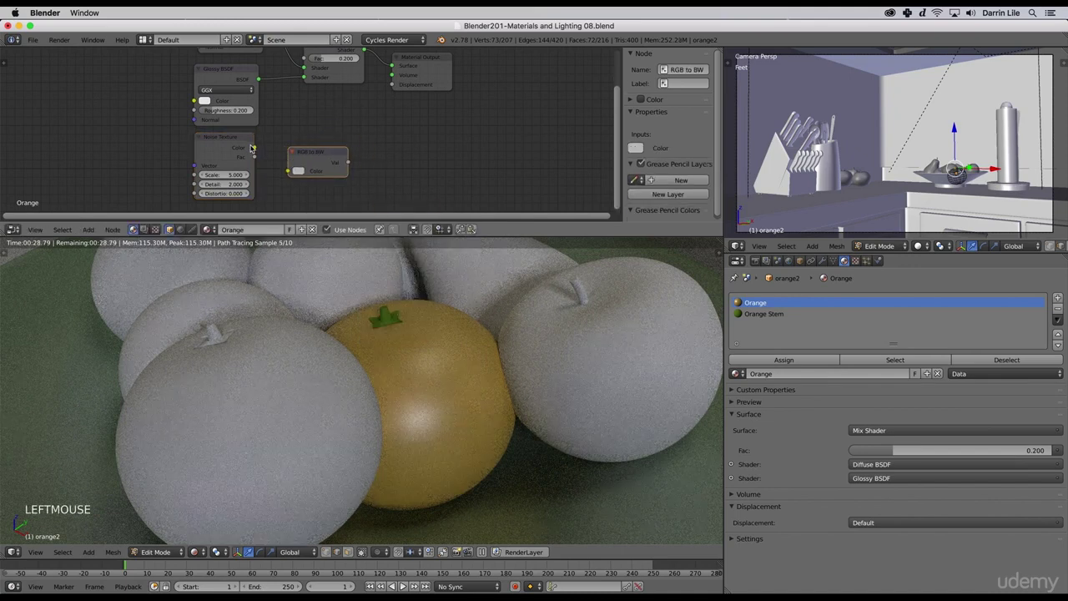
drag(253, 148, 288, 171)
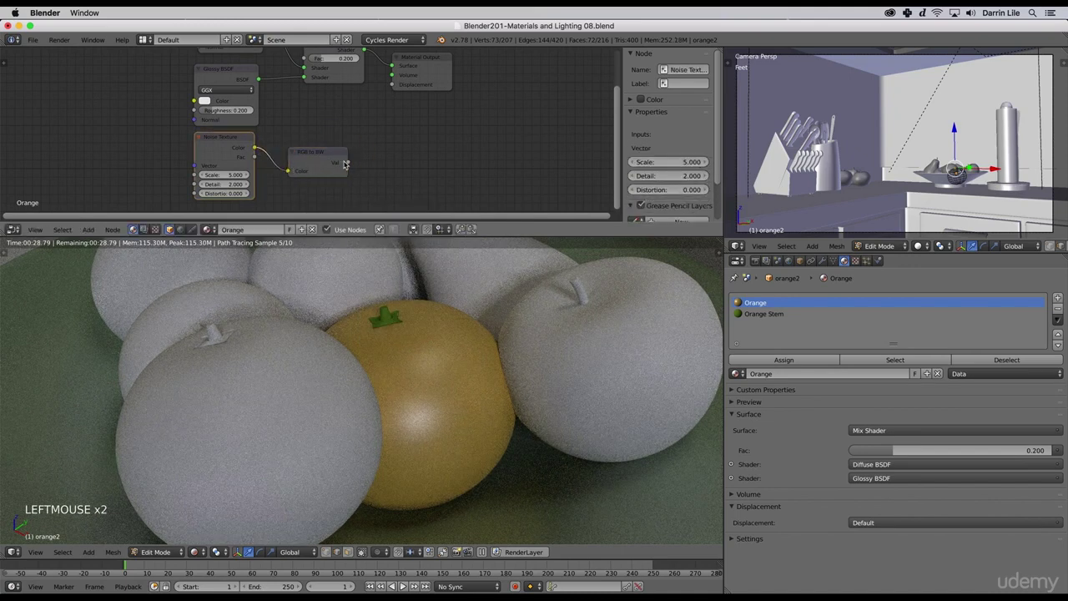
drag(423, 65, 447, 90)
Step: Add a Multiply Math node linking RGB to BW Val into Material Output Displacement
key(shift+a)
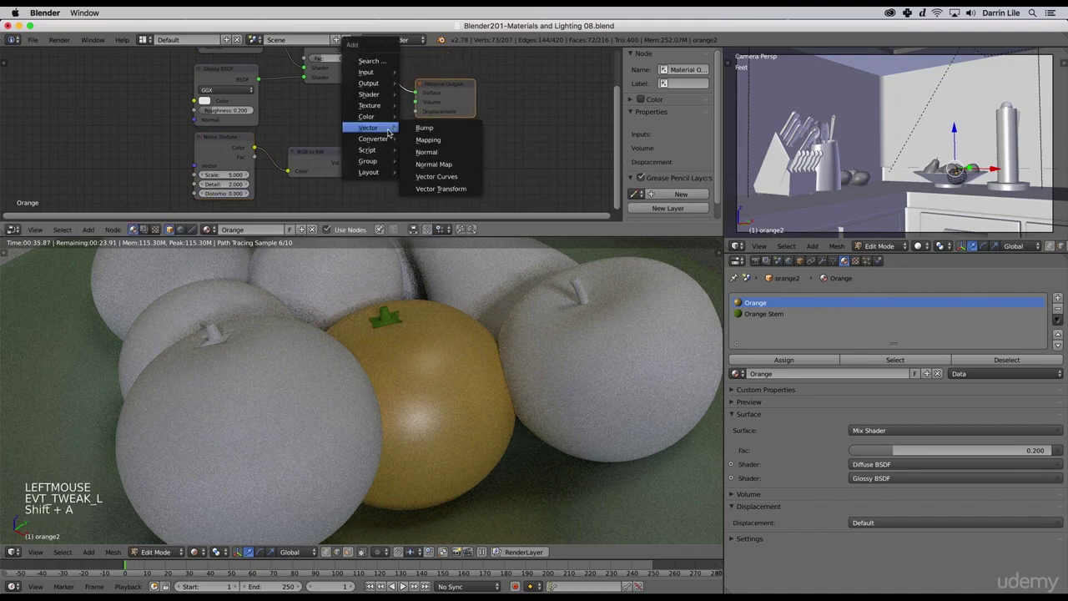
mouse_move(372, 138)
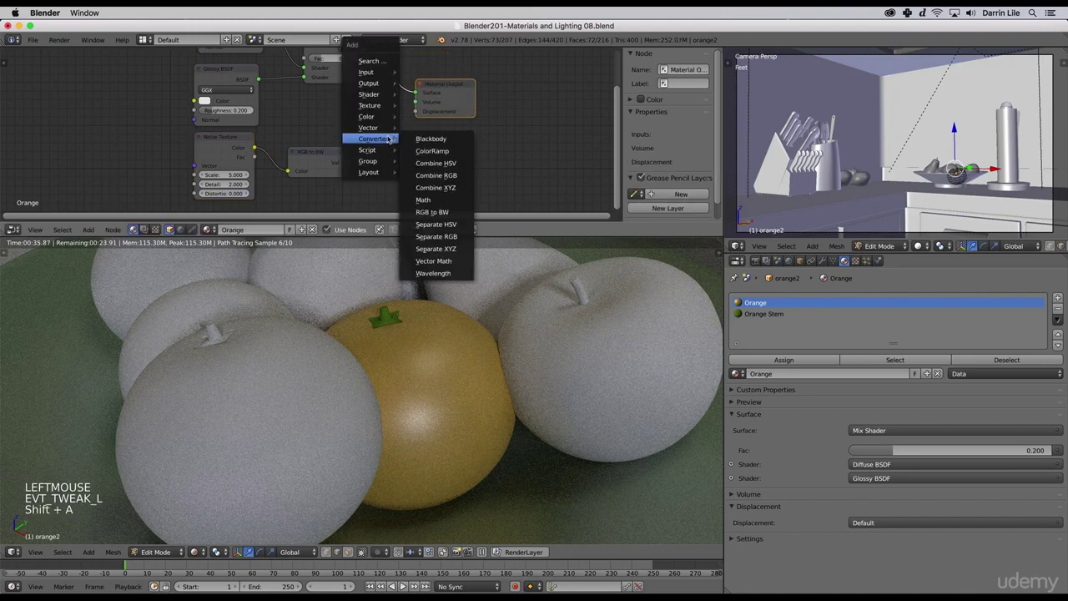
click(442, 199)
click(359, 119)
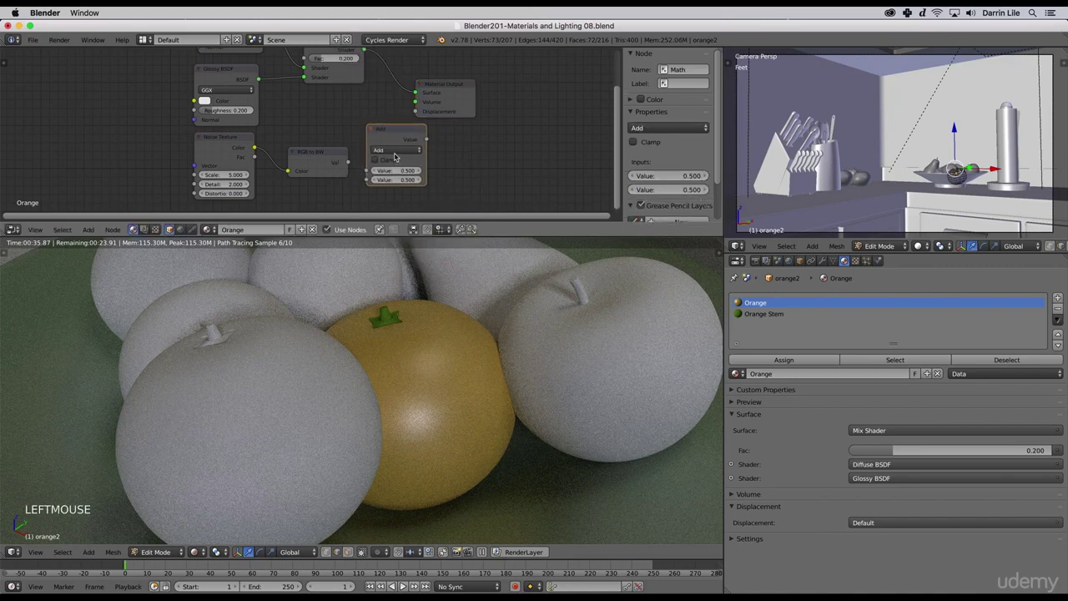
click(394, 150)
click(389, 179)
drag(434, 94, 494, 104)
drag(347, 162, 367, 179)
drag(426, 139, 475, 120)
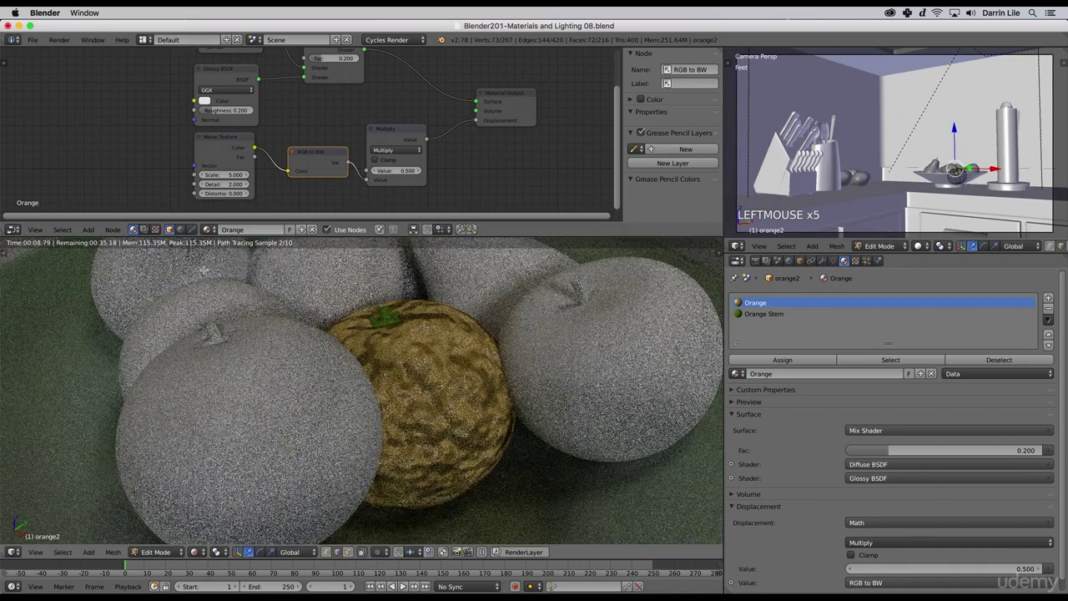
Step: Set the Noise Texture Scale to 50 and the Multiply value to 0.01
click(224, 174)
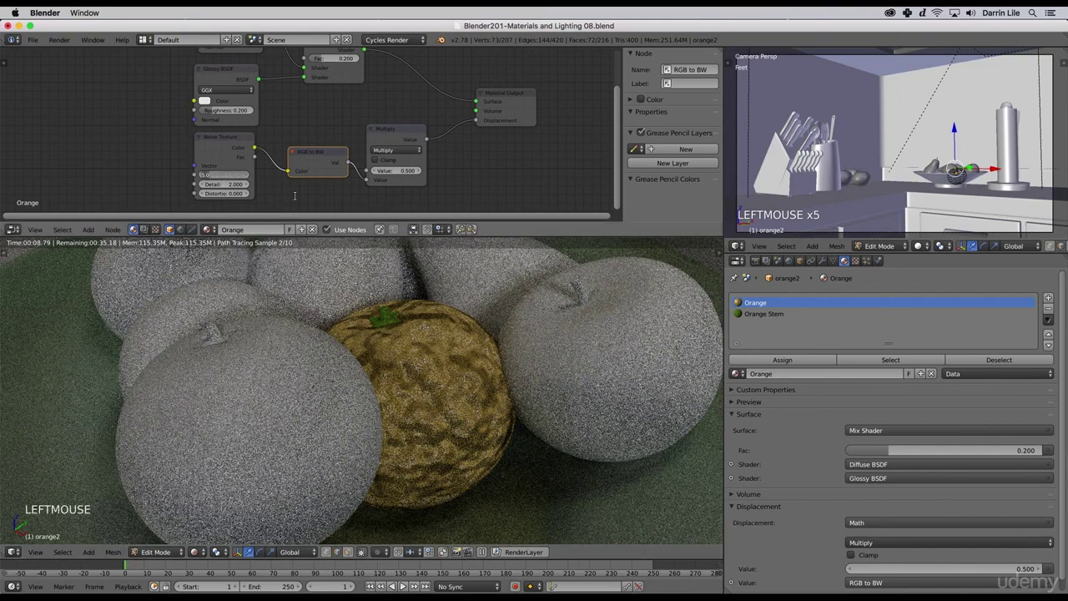
text(50)
key(Return)
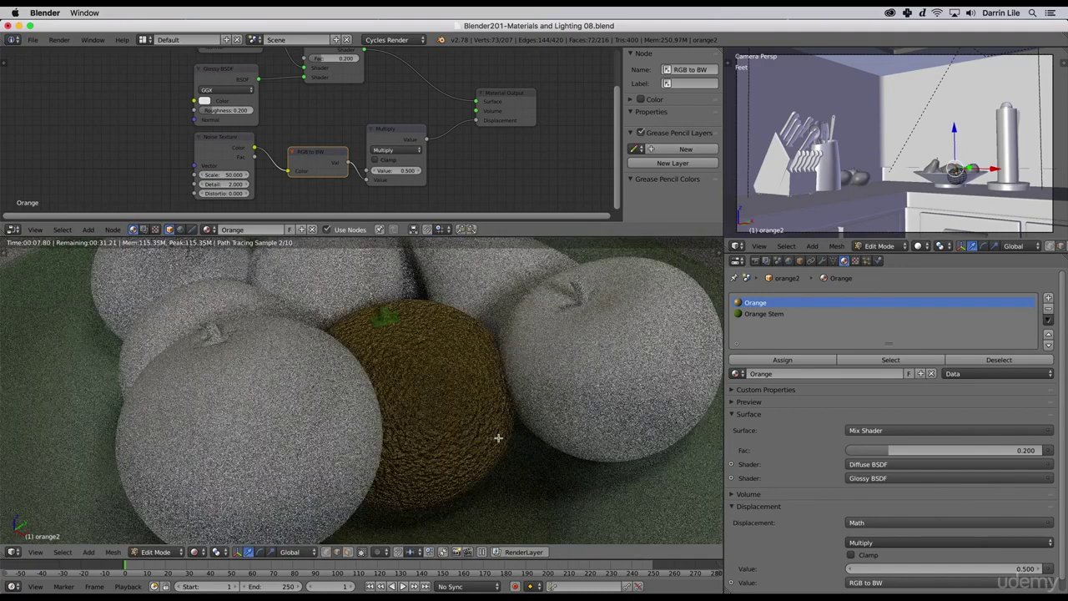
click(397, 171)
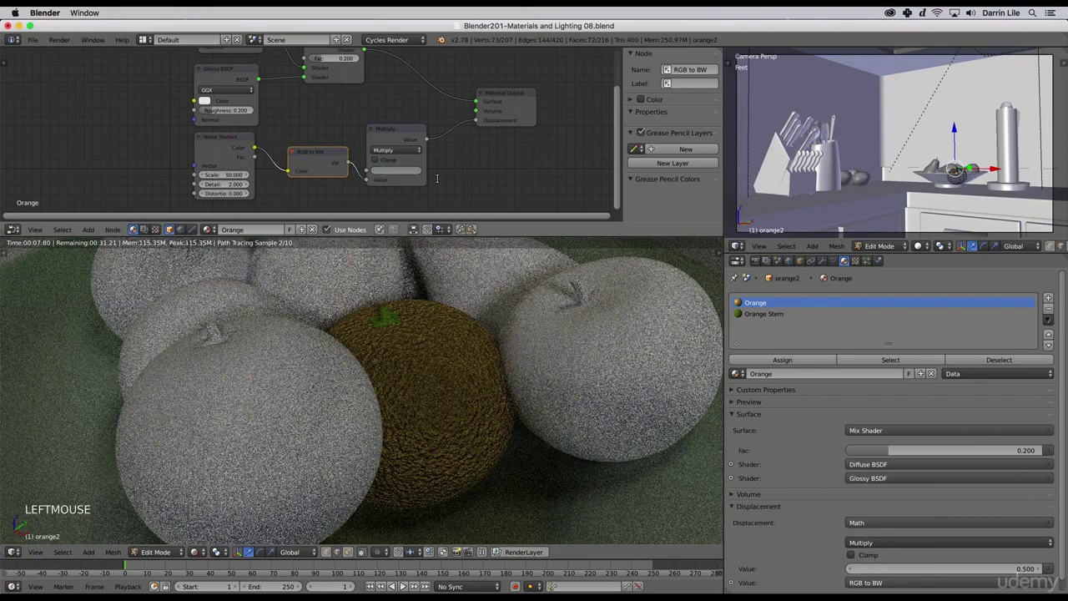
text(0.01)
key(Return)
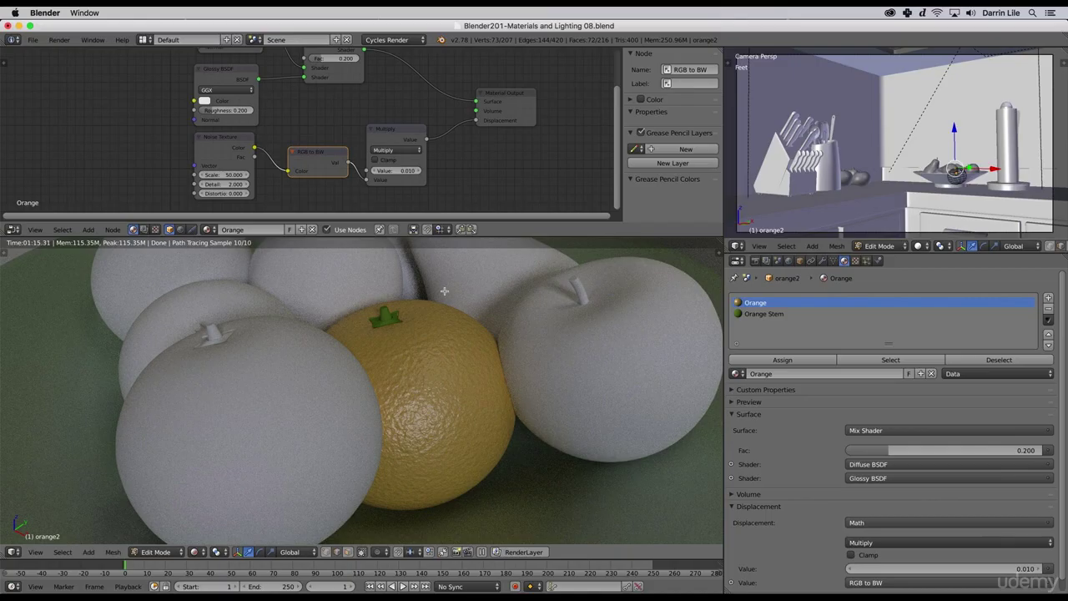
Step: Make the node editor taller and zoom in on the Diffuse and Glossy BSDF nodes
click(399, 235)
drag(399, 236, 399, 286)
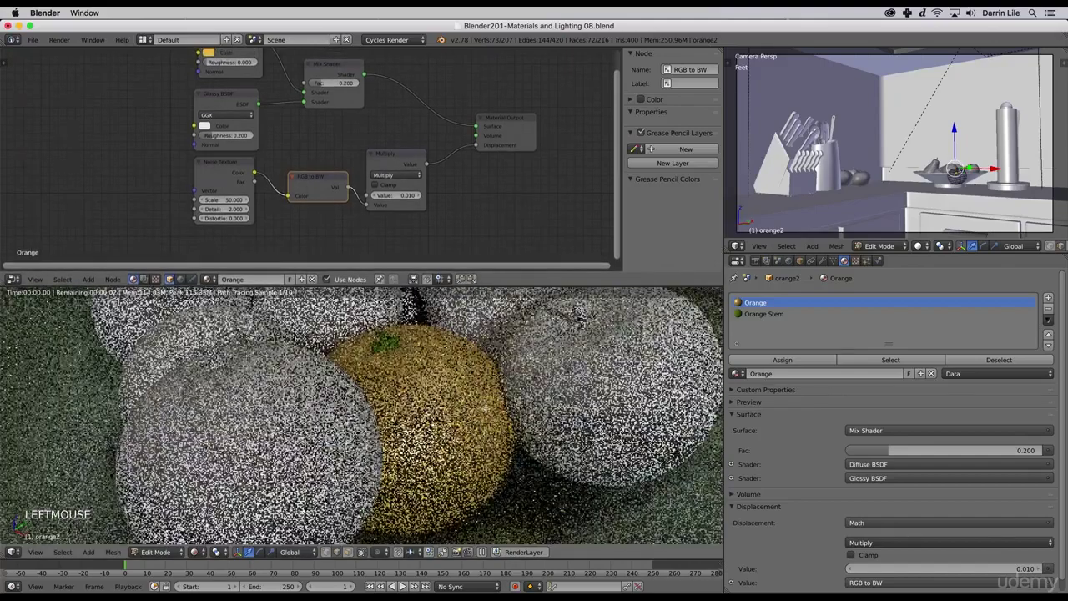
shift+middle_drag(400, 367, 401, 357)
scroll(442, 144, up, 1)
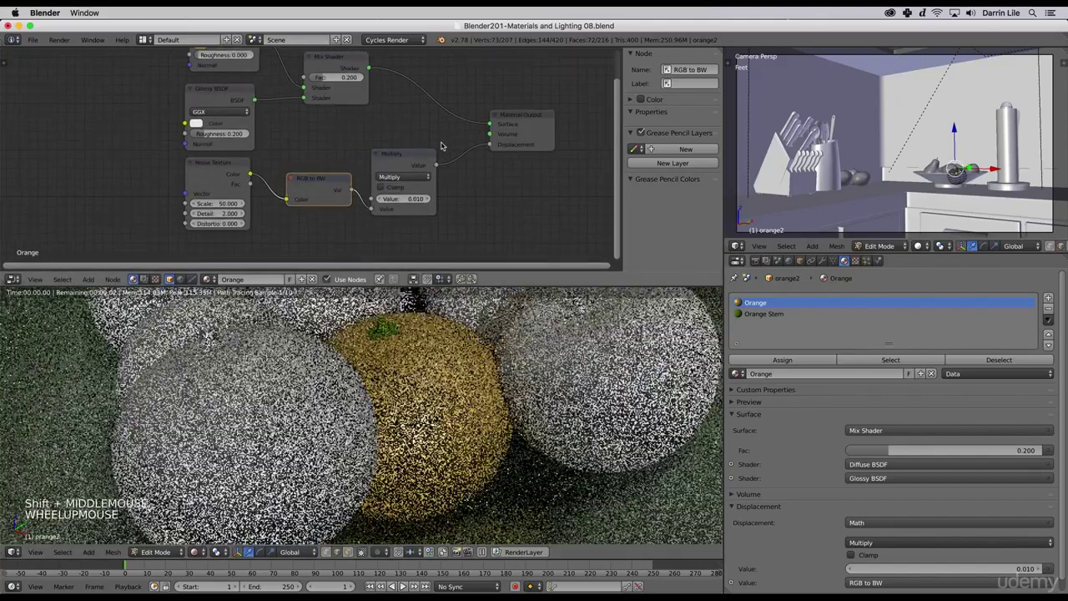
shift+middle_drag(440, 146, 526, 228)
scroll(462, 216, up, 2)
shift+middle_drag(462, 216, 463, 194)
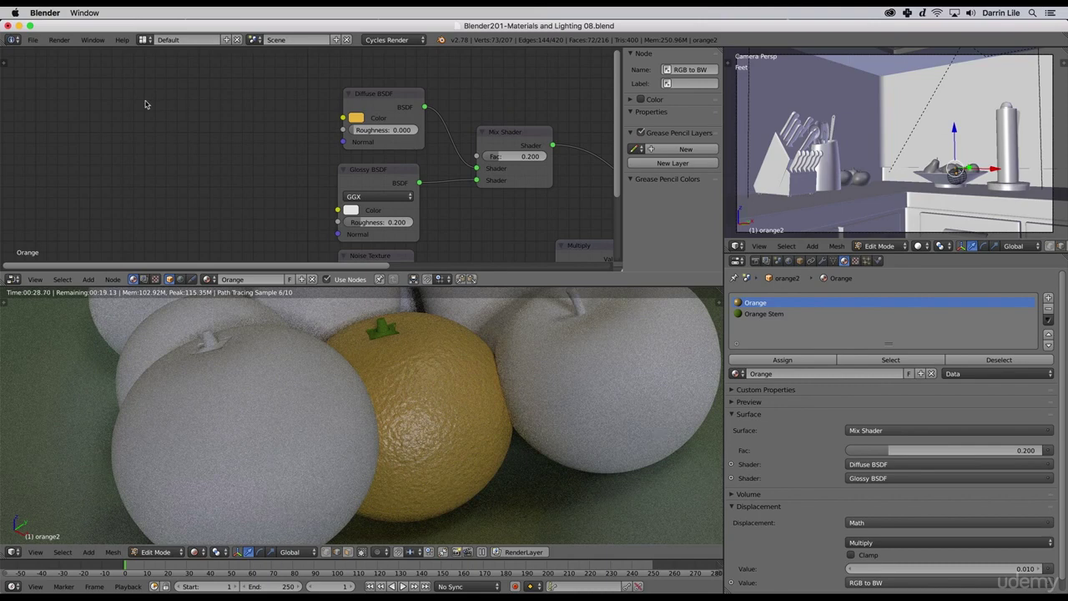
Step: Add a Noise Texture node, briefly link its Color to Diffuse BSDF Color, then unlink it
key(shift+a)
mouse_move(145, 105)
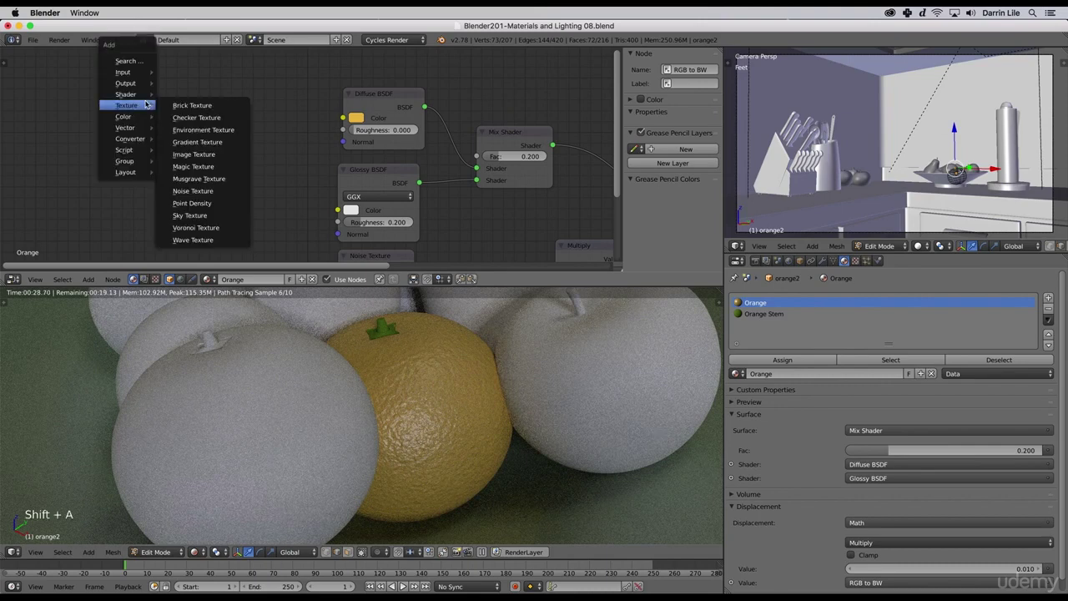
click(192, 191)
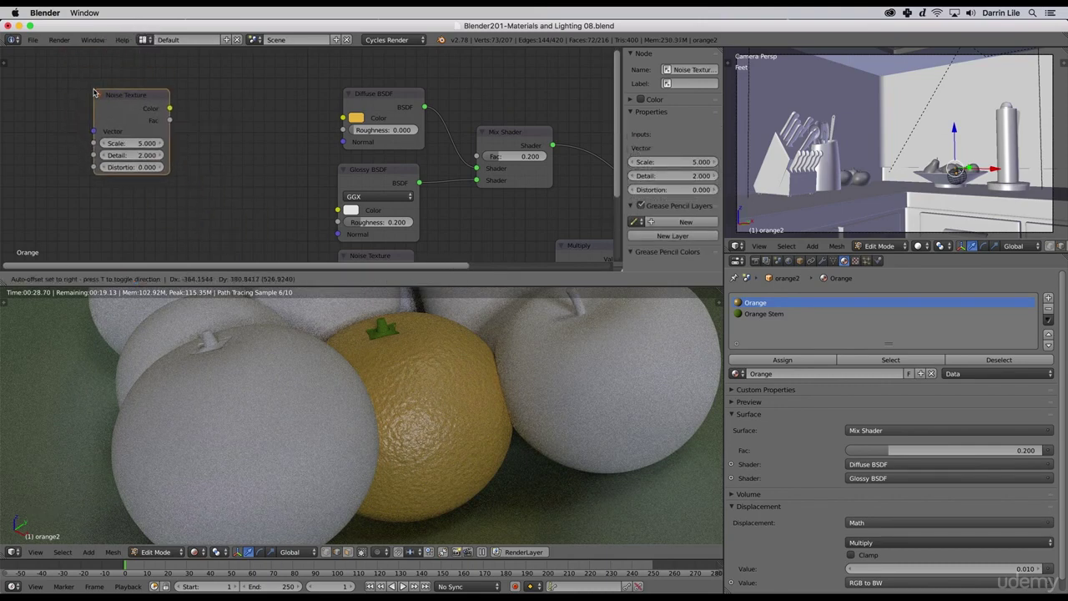
click(94, 92)
drag(169, 109, 343, 117)
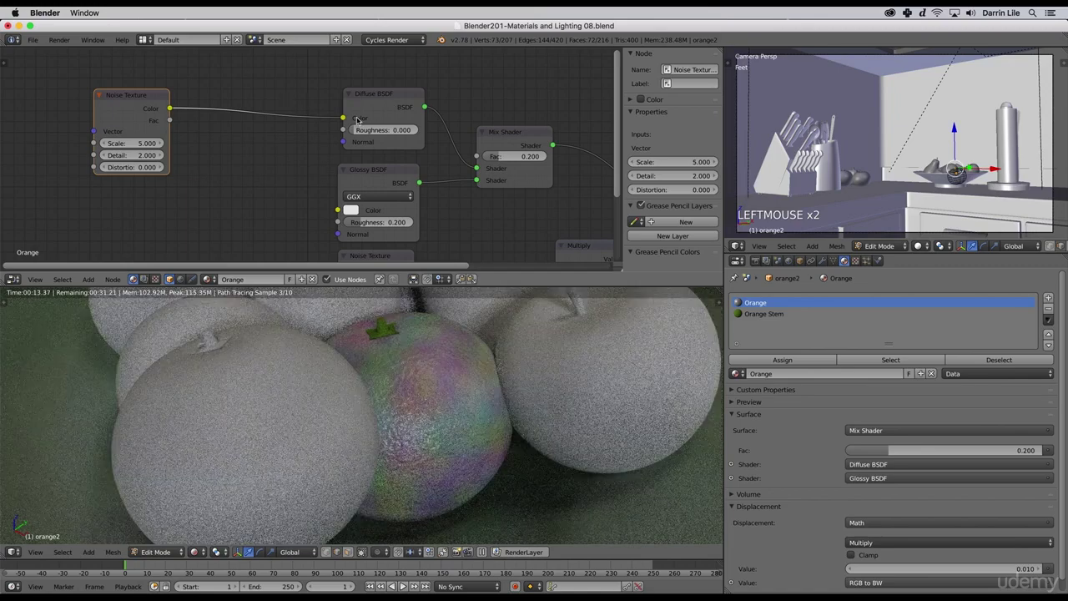
drag(342, 118, 282, 130)
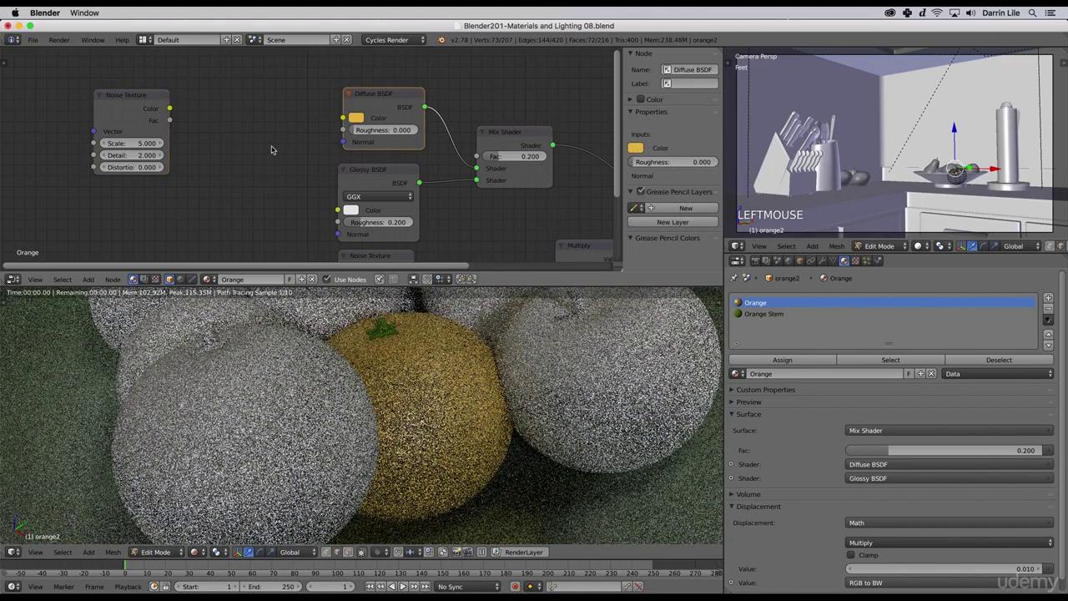
Step: Add a ColorRamp node from the Converter menu beside the Noise Texture
key(shift+a)
mouse_move(272, 148)
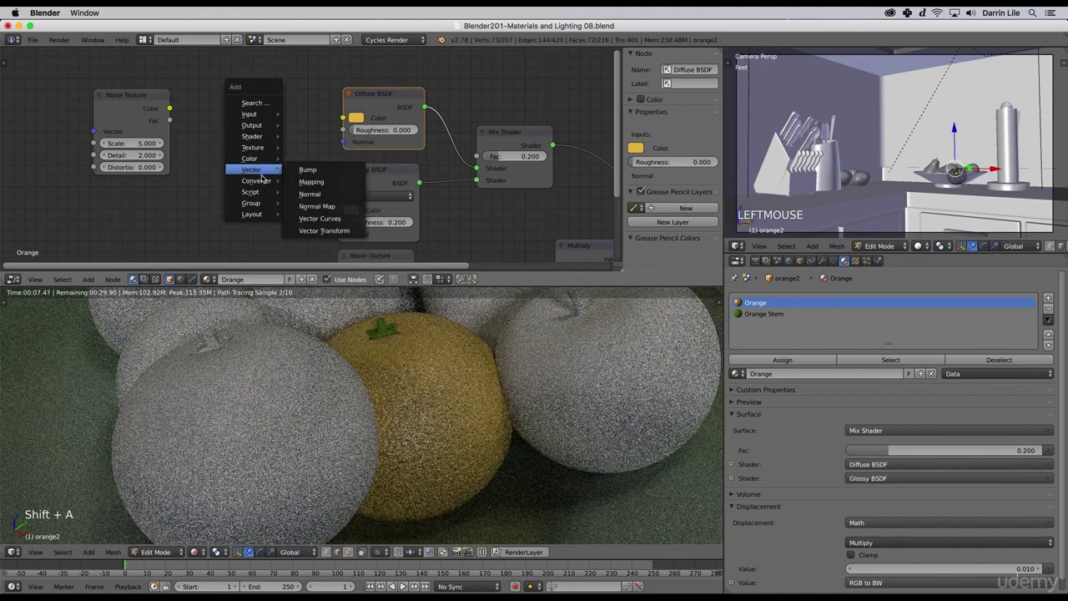
mouse_move(262, 183)
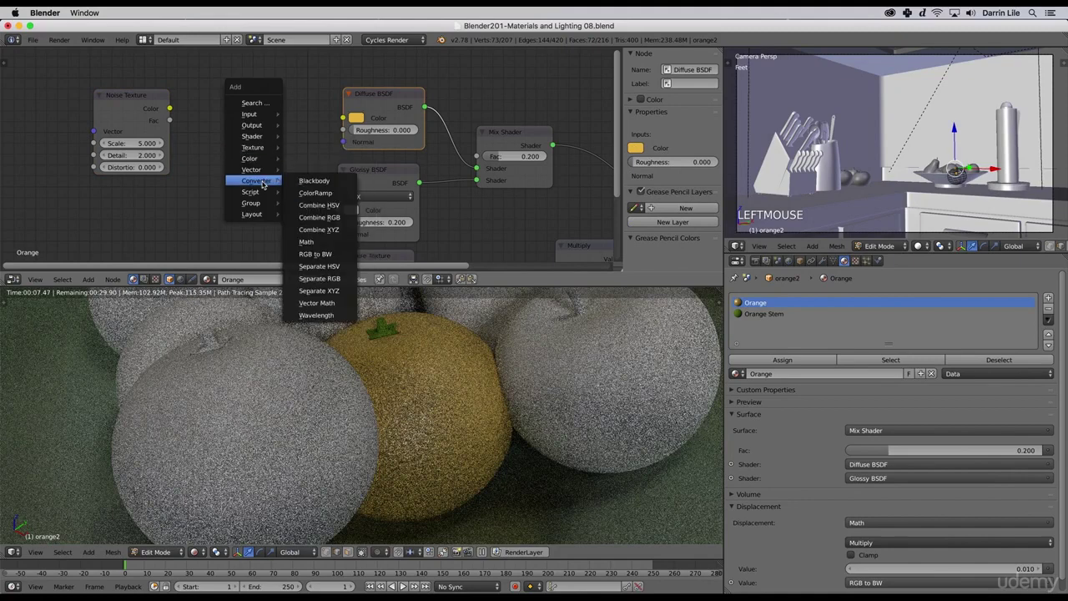
click(310, 192)
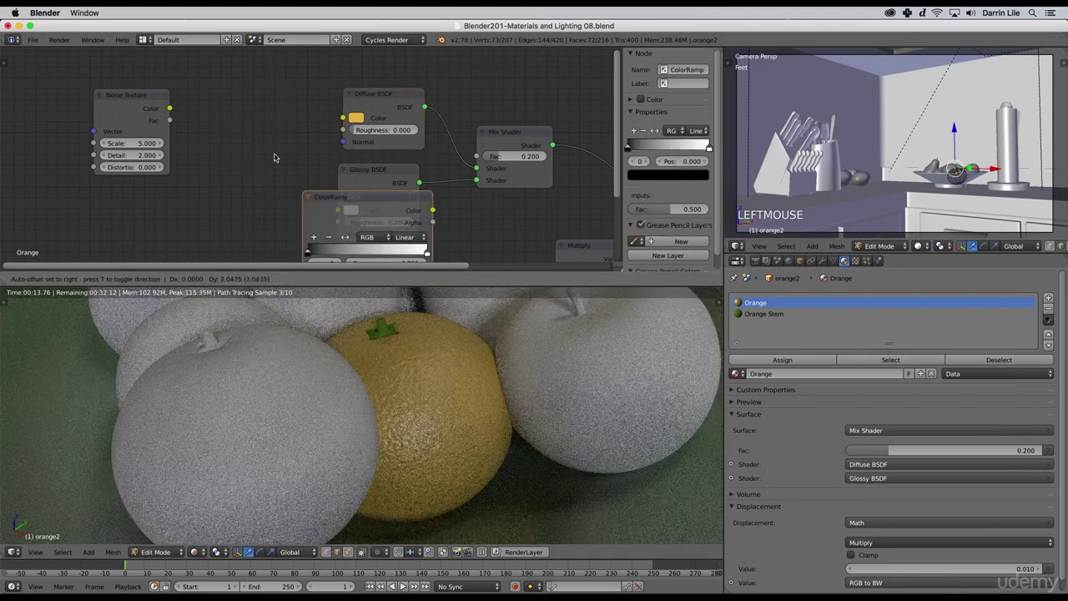
click(191, 83)
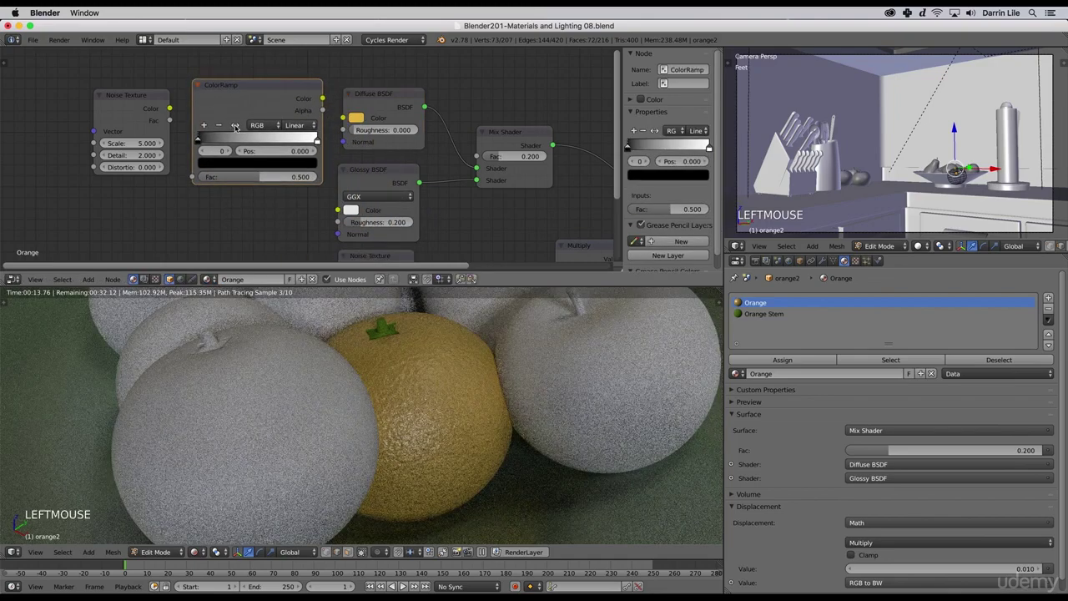
Step: Connect Noise Fac to ColorRamp Fac and ColorRamp Color to Diffuse BSDF Color
scroll(265, 143, up, 3)
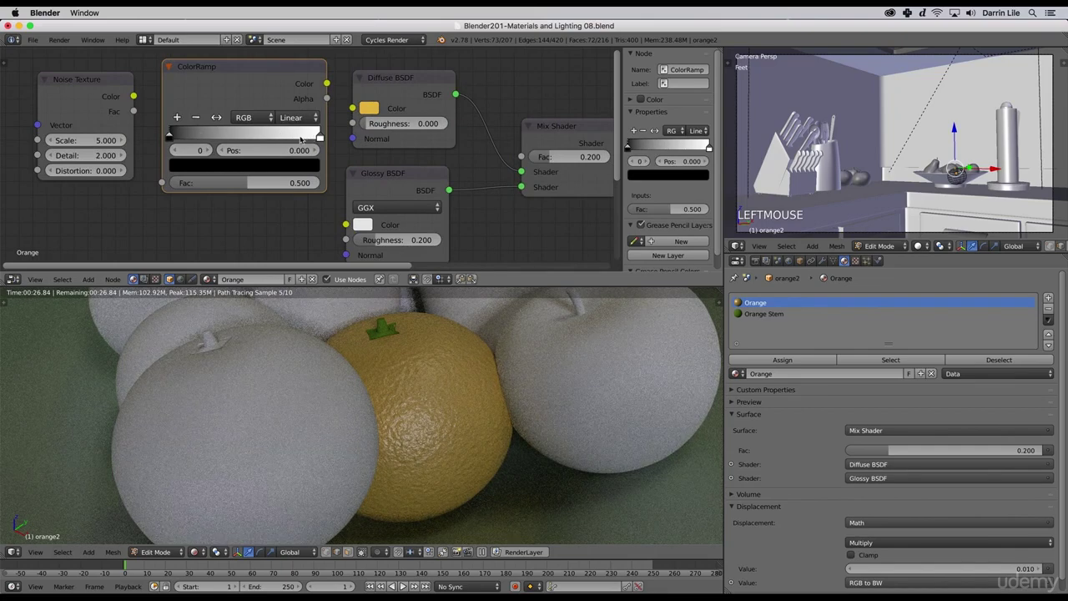
drag(100, 78, 88, 78)
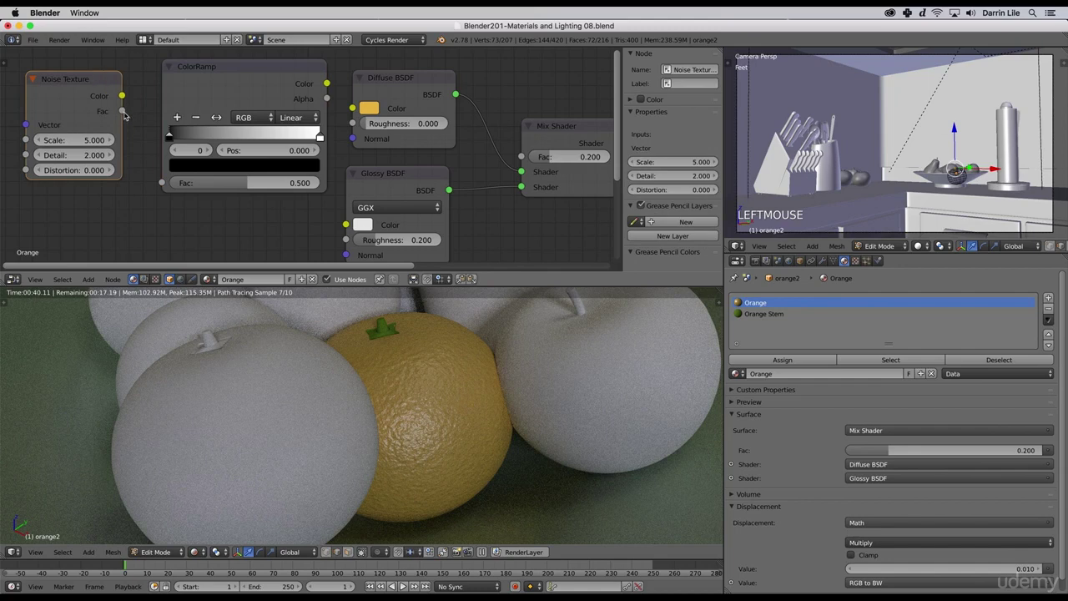
drag(121, 111, 159, 186)
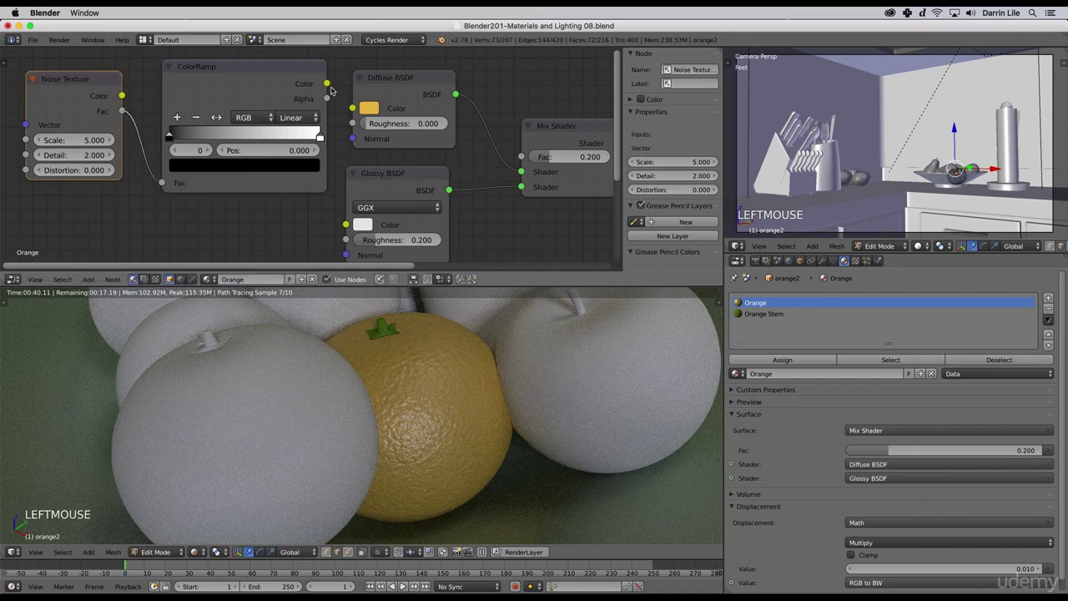
drag(326, 84, 352, 107)
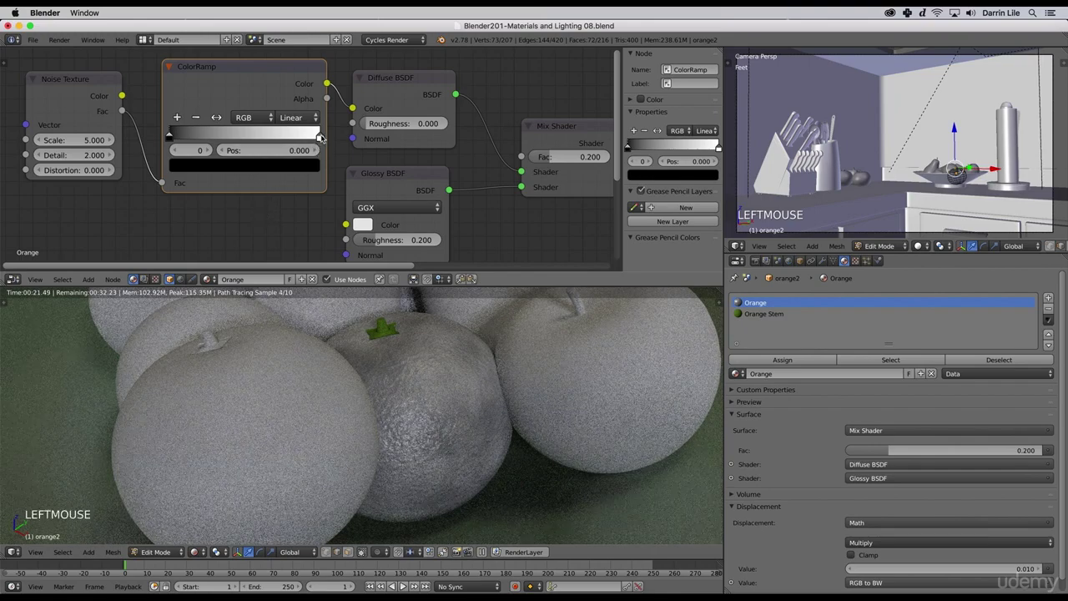
Step: Set the ColorRamp's right stop to orange (R 1.000, G 0.577, B 0.153)
click(321, 137)
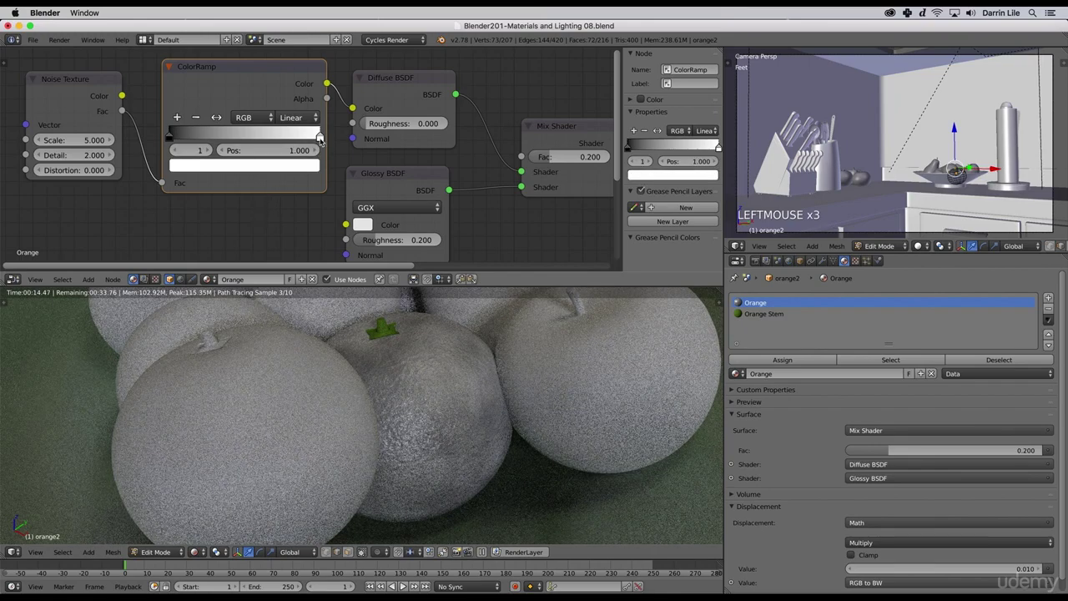
click(275, 167)
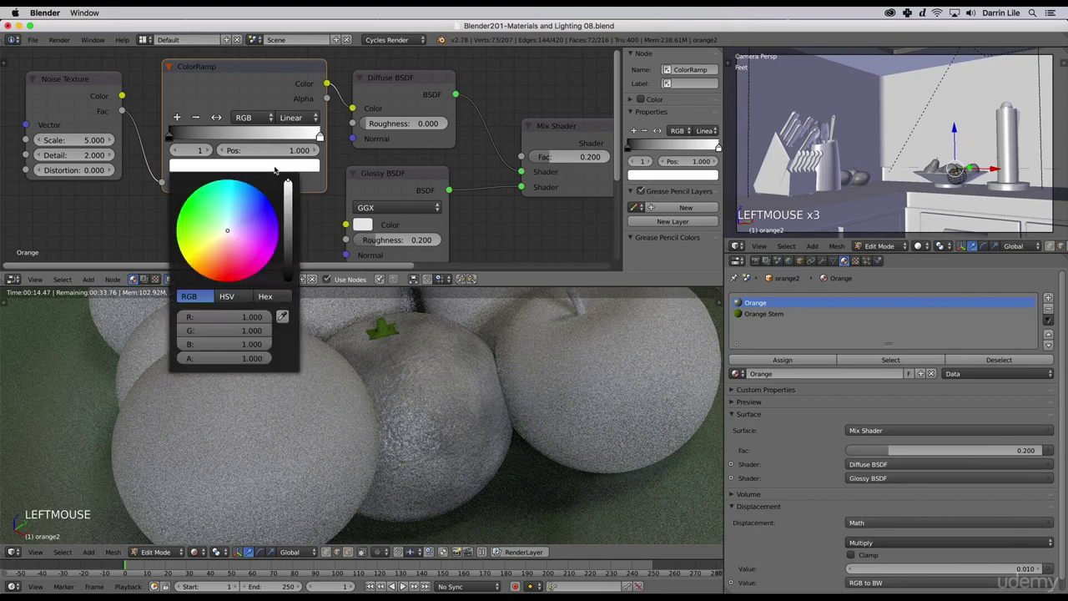
drag(226, 232, 209, 253)
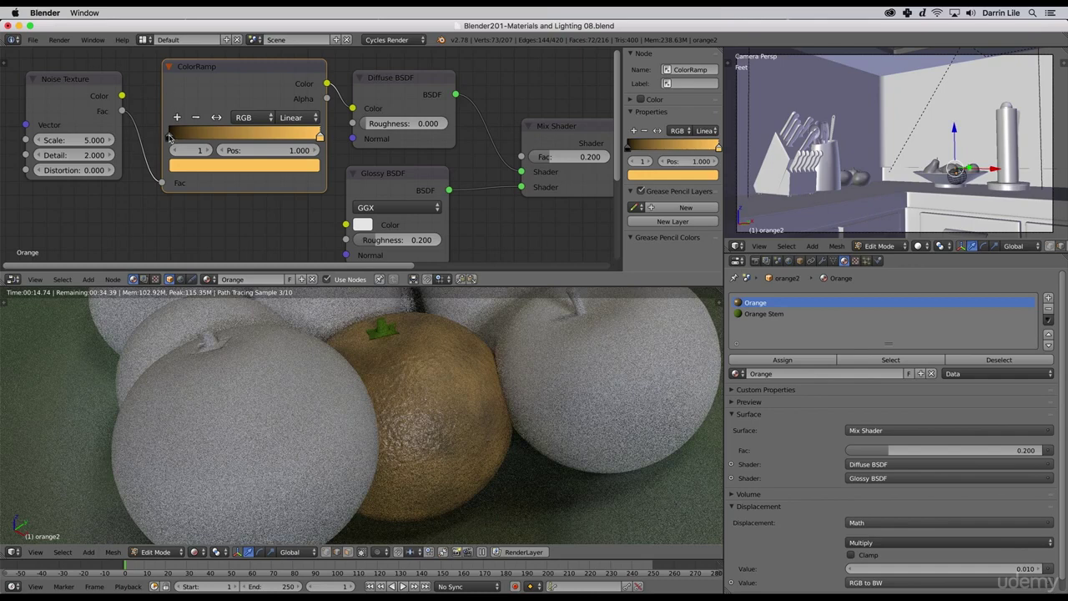
Step: Change the ColorRamp's left stop from black to a dark green
click(169, 137)
click(169, 137)
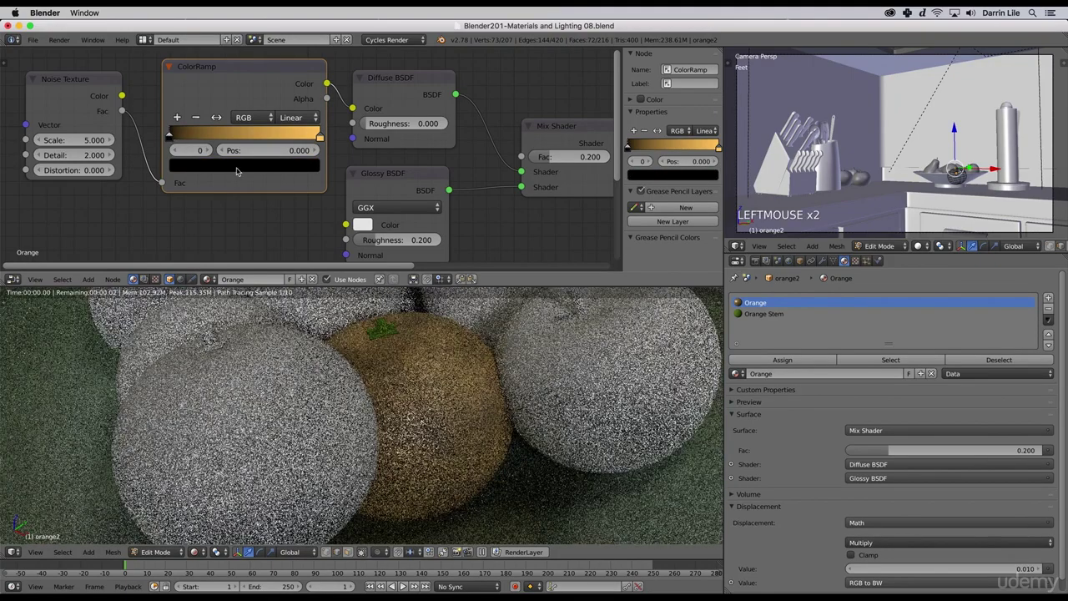
click(236, 171)
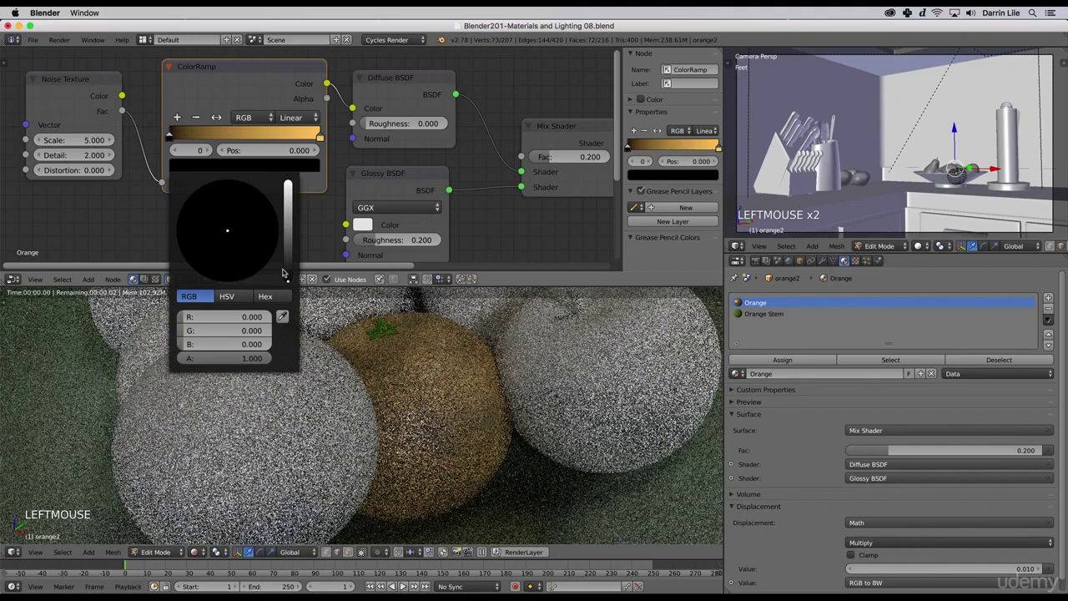
drag(290, 285, 288, 215)
drag(207, 220, 198, 220)
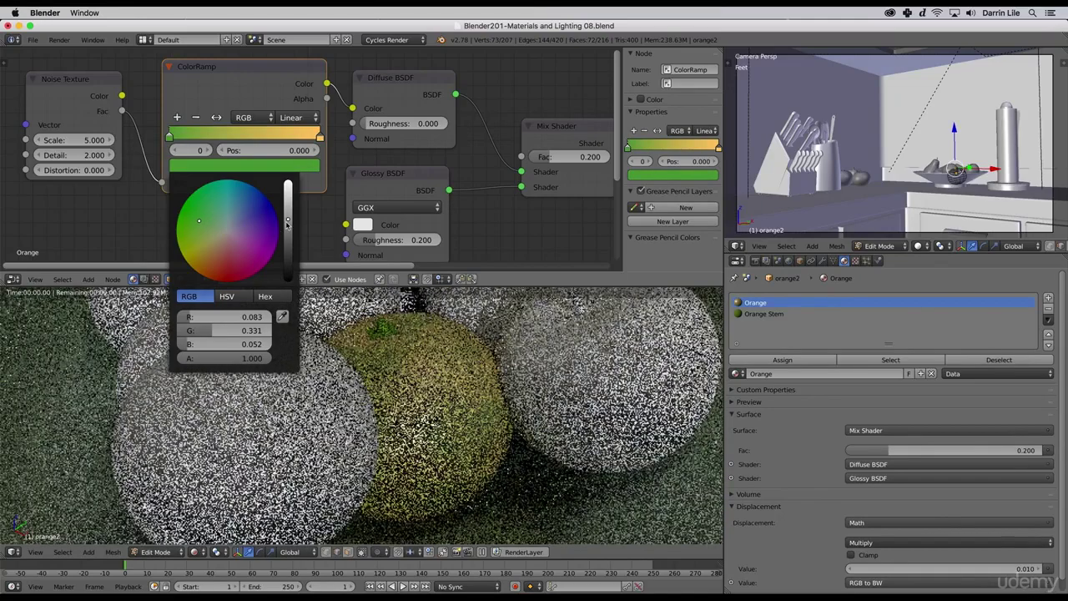
drag(288, 219, 288, 225)
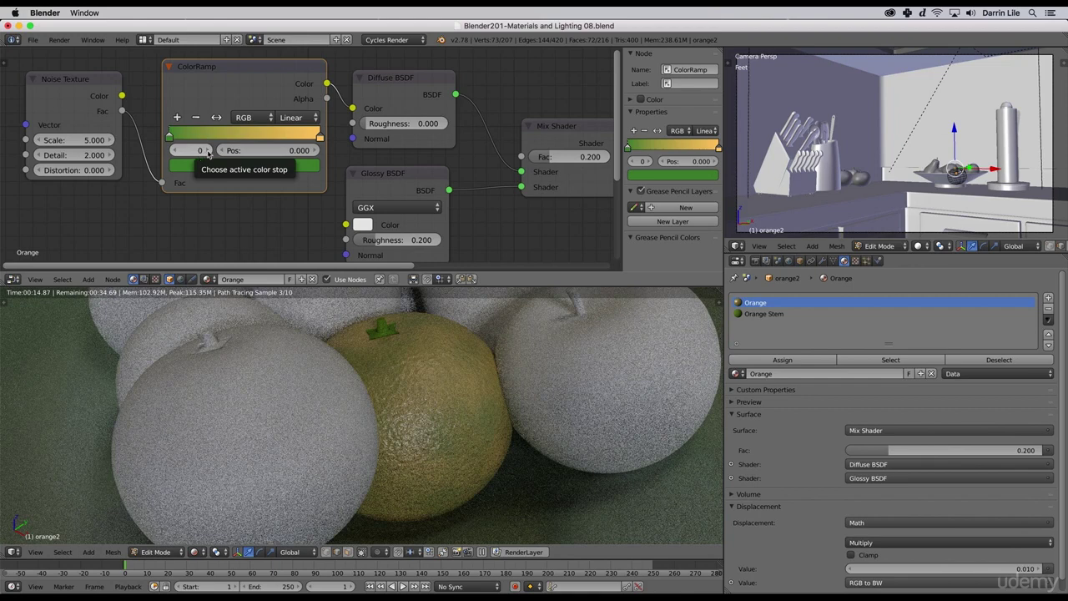
Step: Add a third ColorRamp stop and slide it to position 0.291 toward the green end
click(209, 151)
click(176, 150)
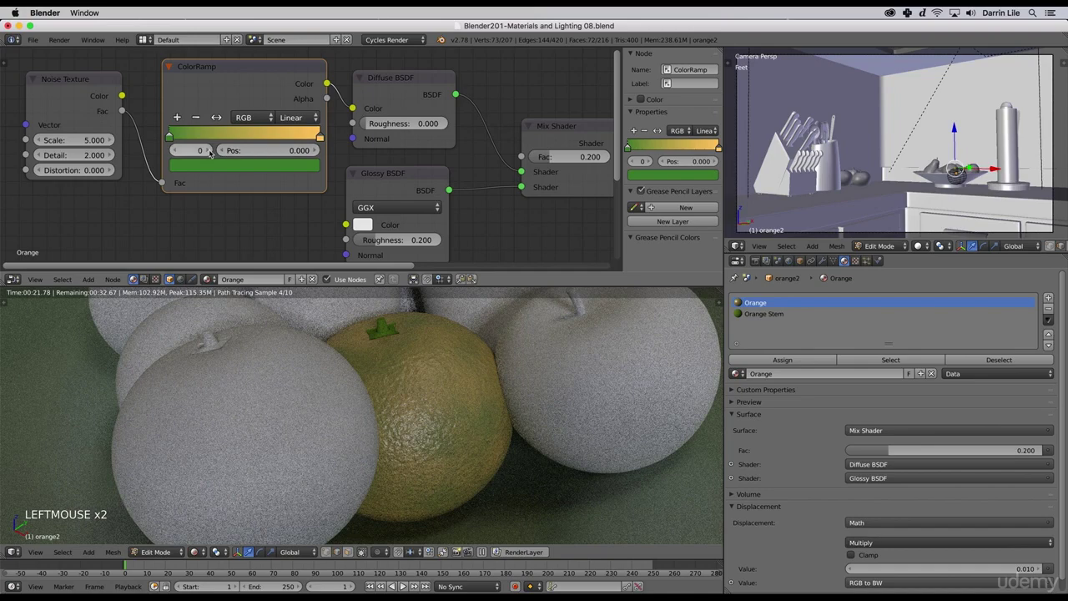
click(208, 150)
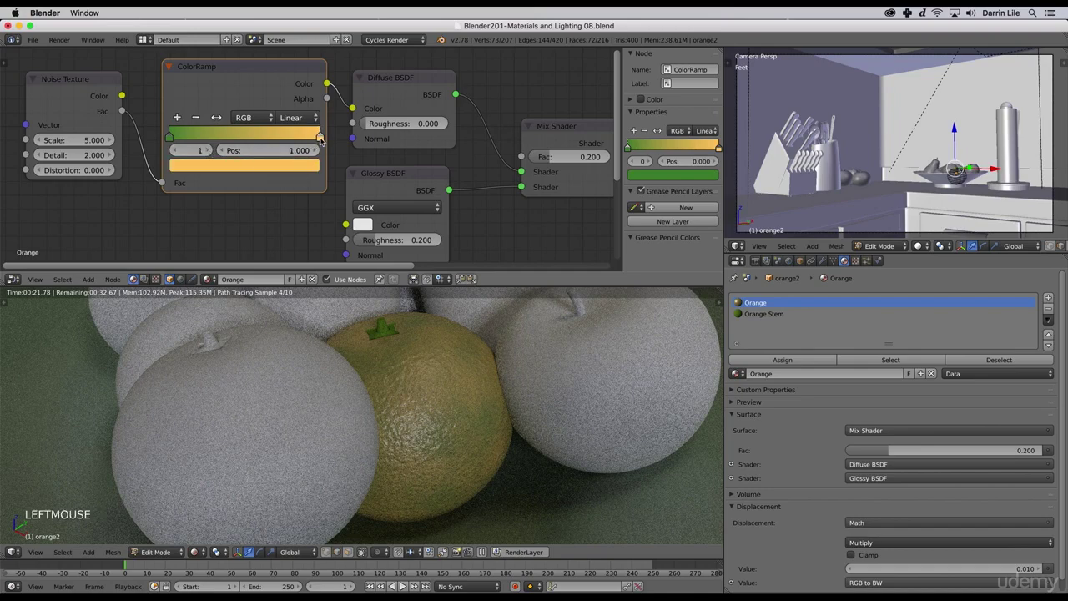
drag(320, 140, 200, 143)
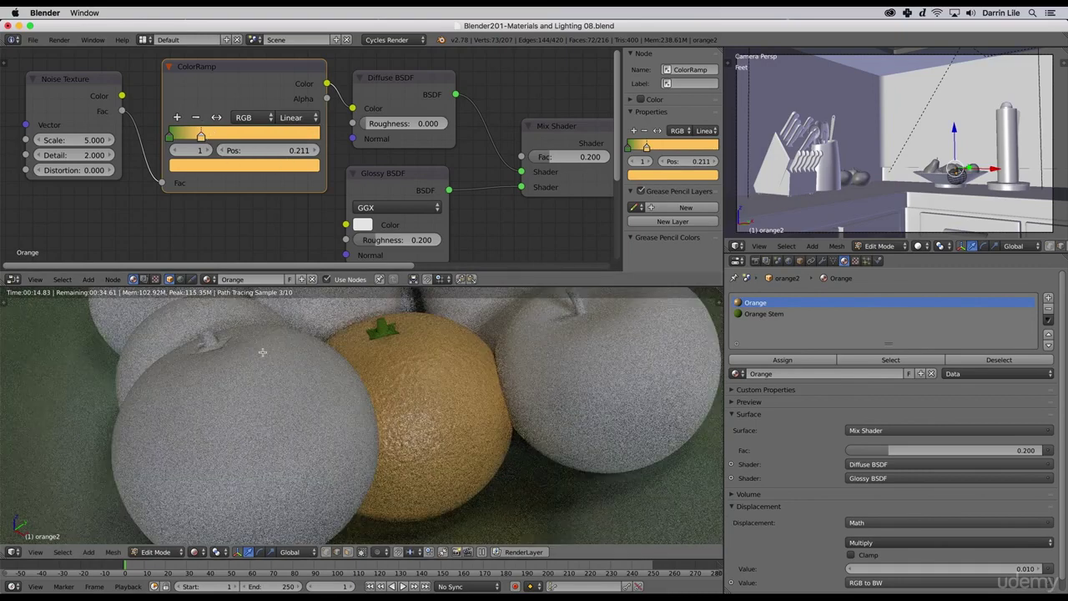
drag(201, 137, 269, 137)
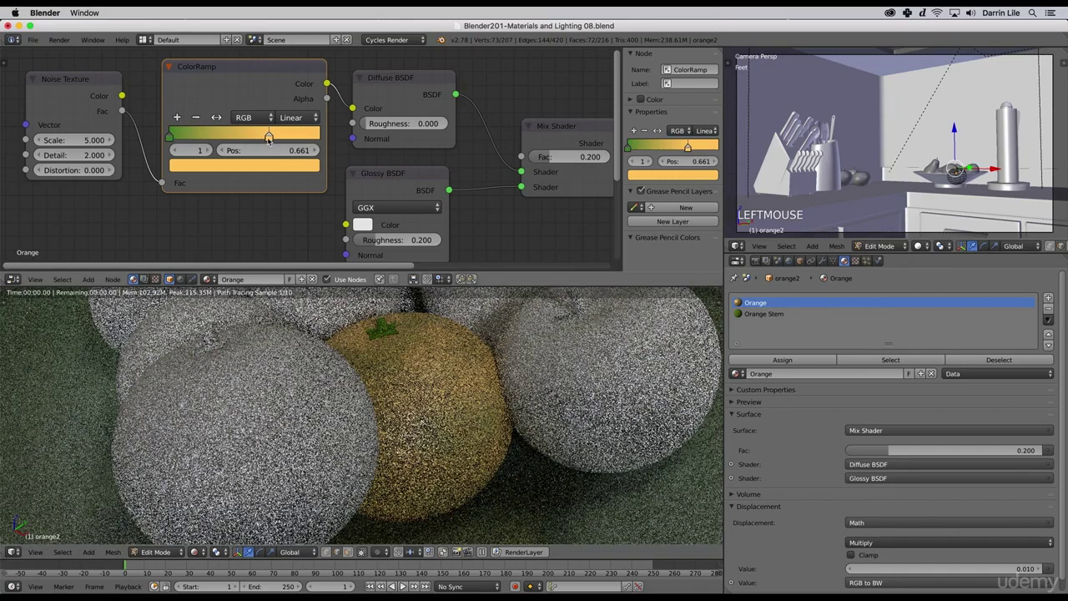
drag(268, 137, 322, 138)
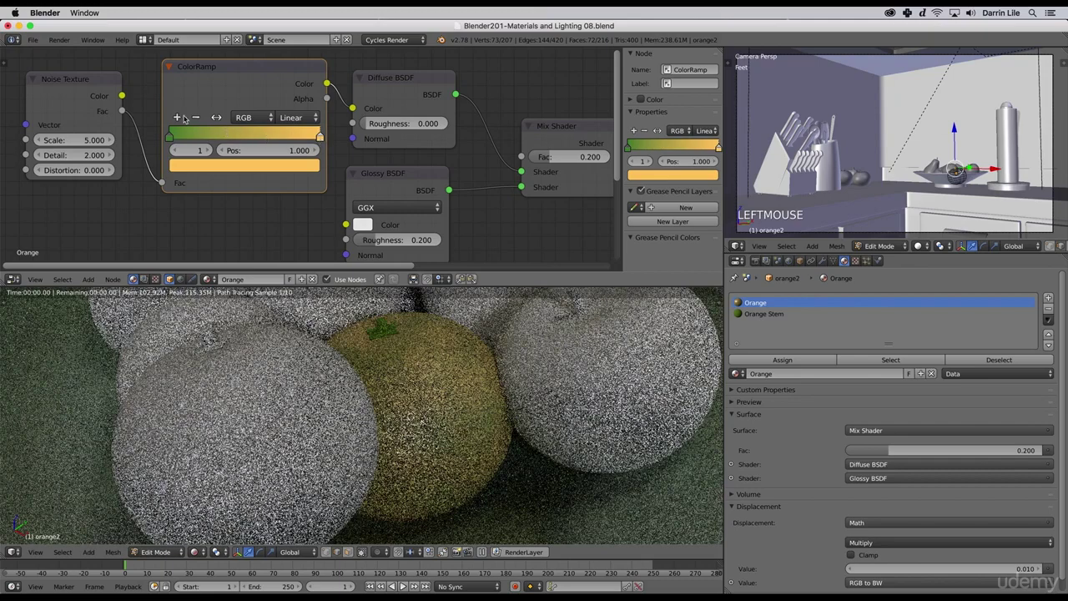
click(178, 117)
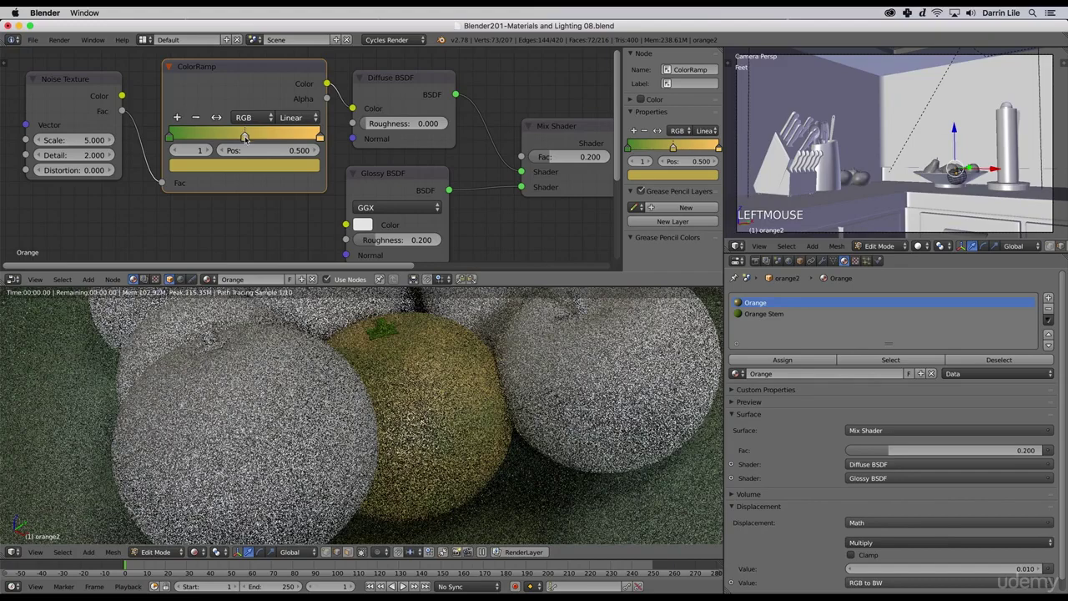
drag(244, 137, 214, 138)
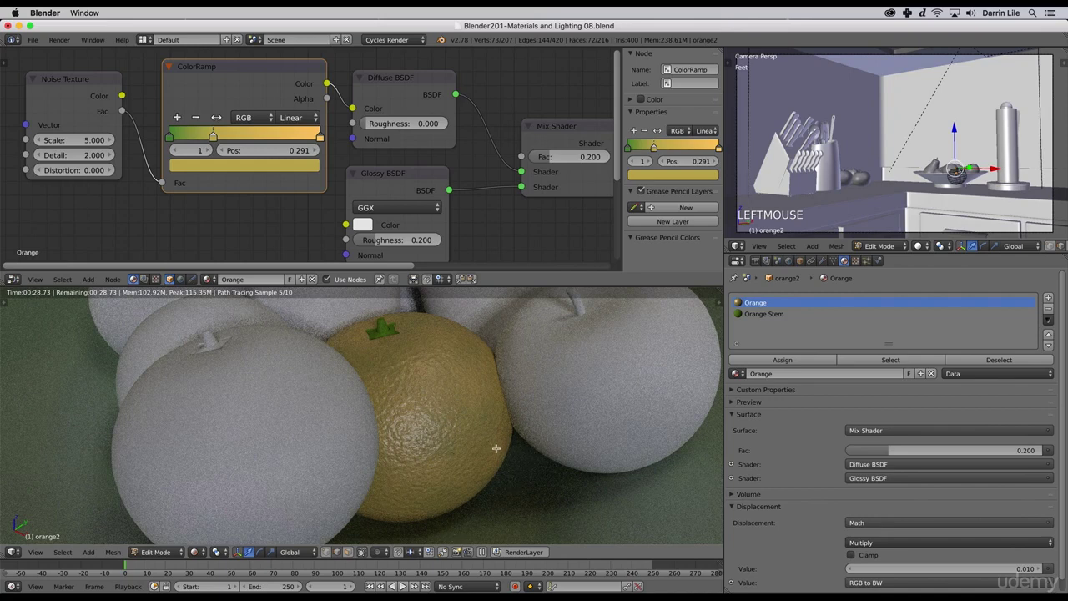
Step: Set Glossy BSDF roughness to 0.300 and frame the ColorRamp and Noise Texture nodes
click(413, 239)
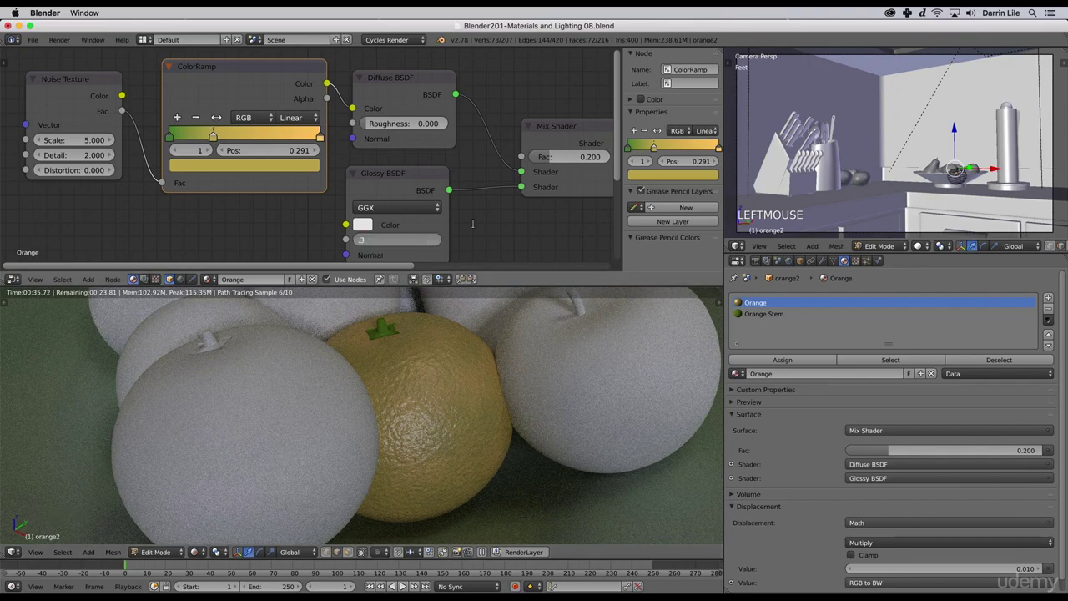
key(Return)
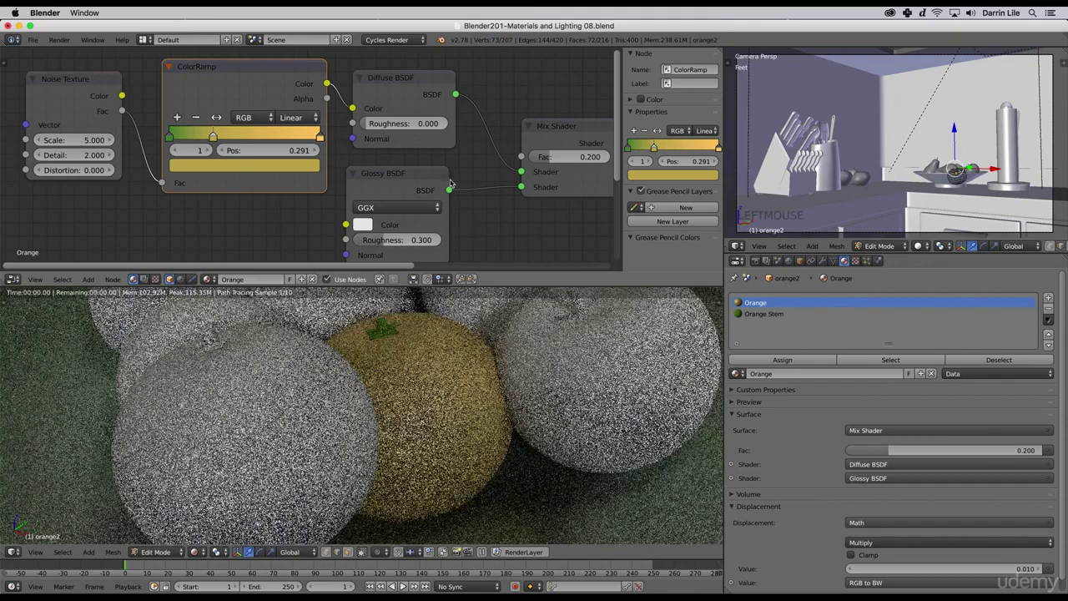
scroll(450, 182, down, 6)
middle_drag(450, 197, 431, 159)
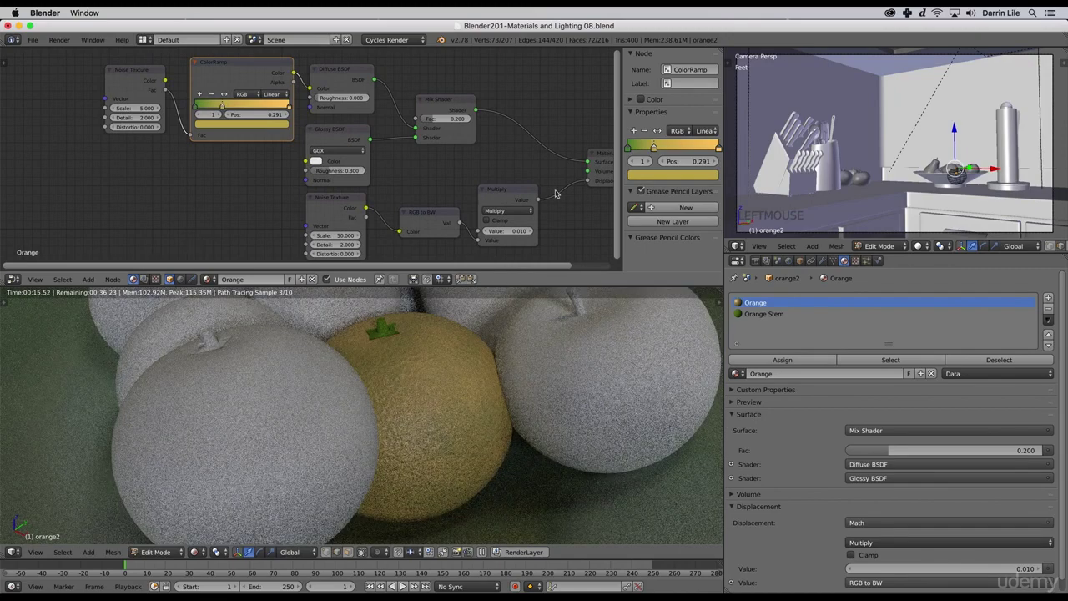
middle_drag(595, 215, 549, 214)
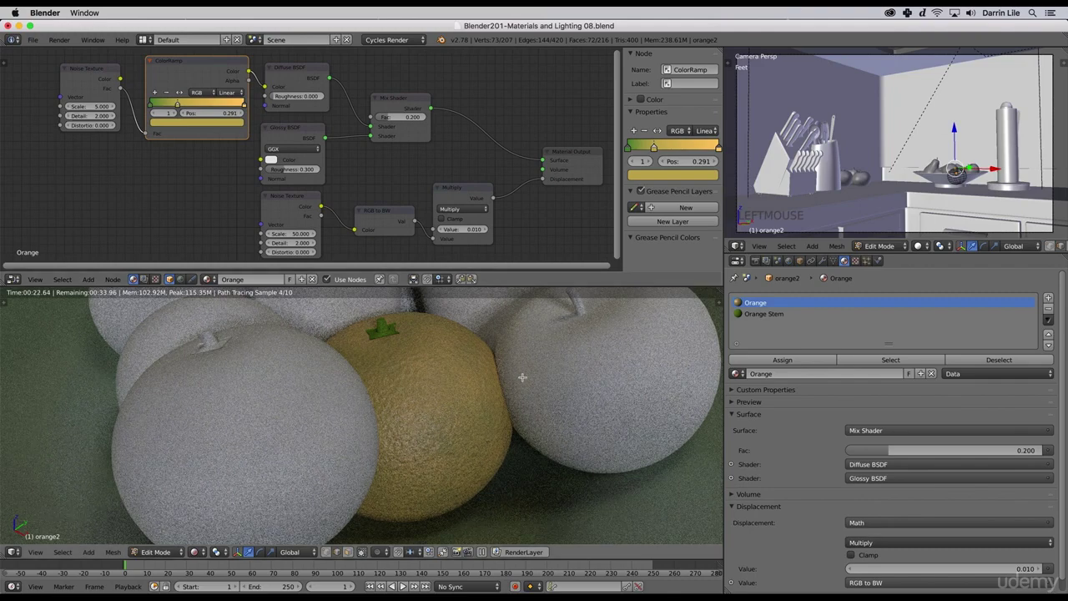
scroll(175, 106, up, 3)
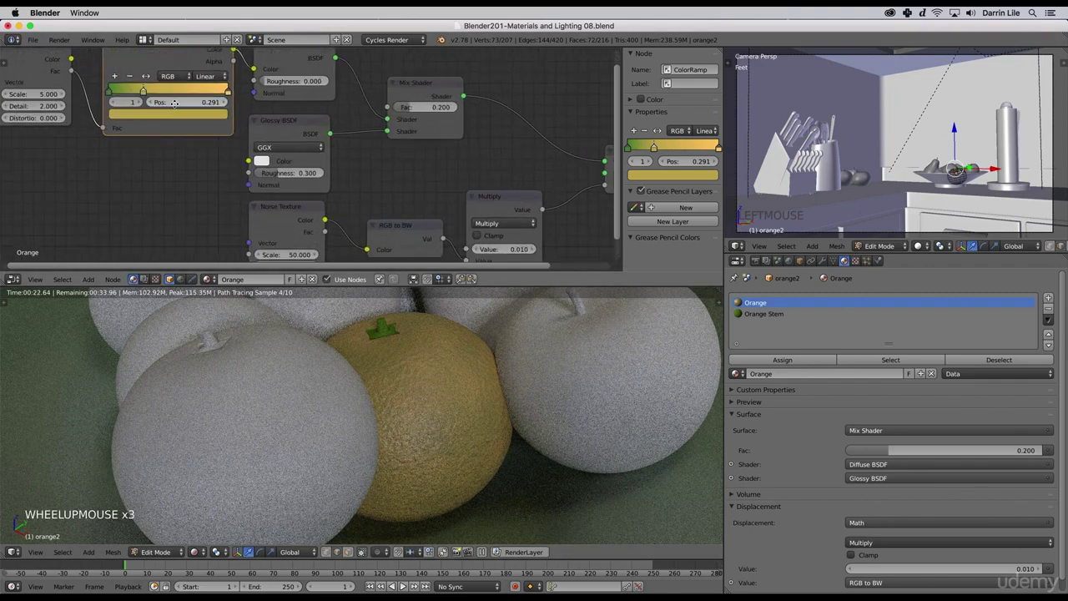
shift+middle_drag(175, 104, 215, 150)
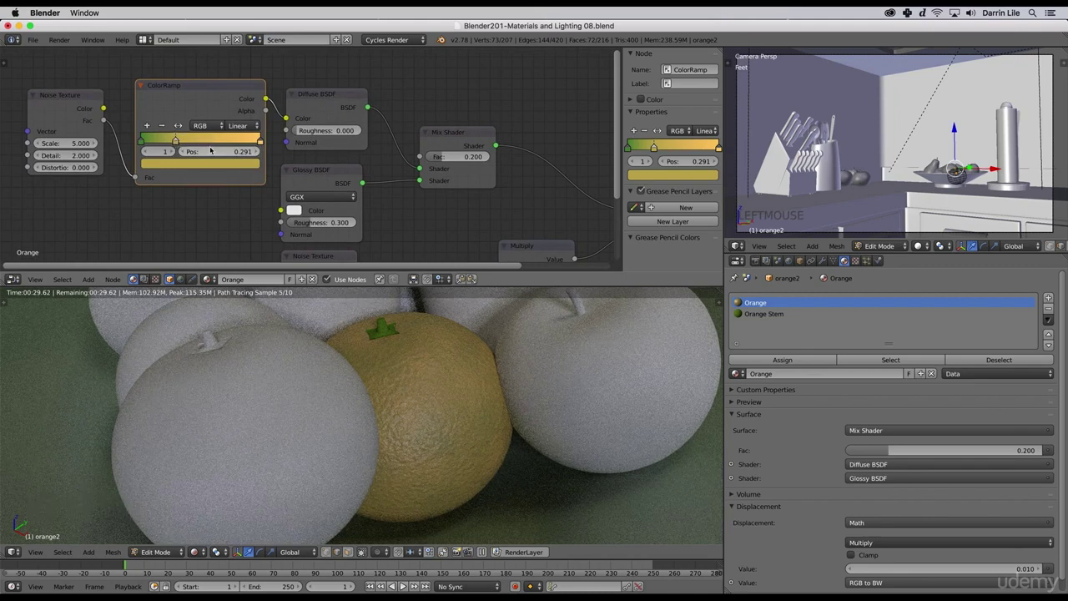
Step: Colour the ColorRamp's middle stop a brownish orange and move it to position 0.180
click(175, 143)
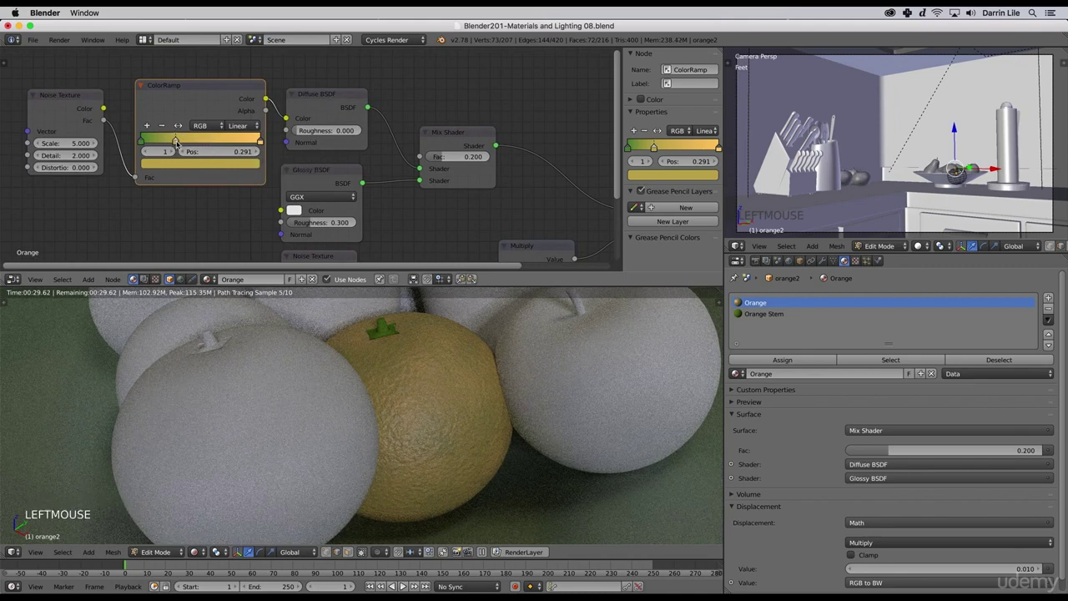
click(192, 167)
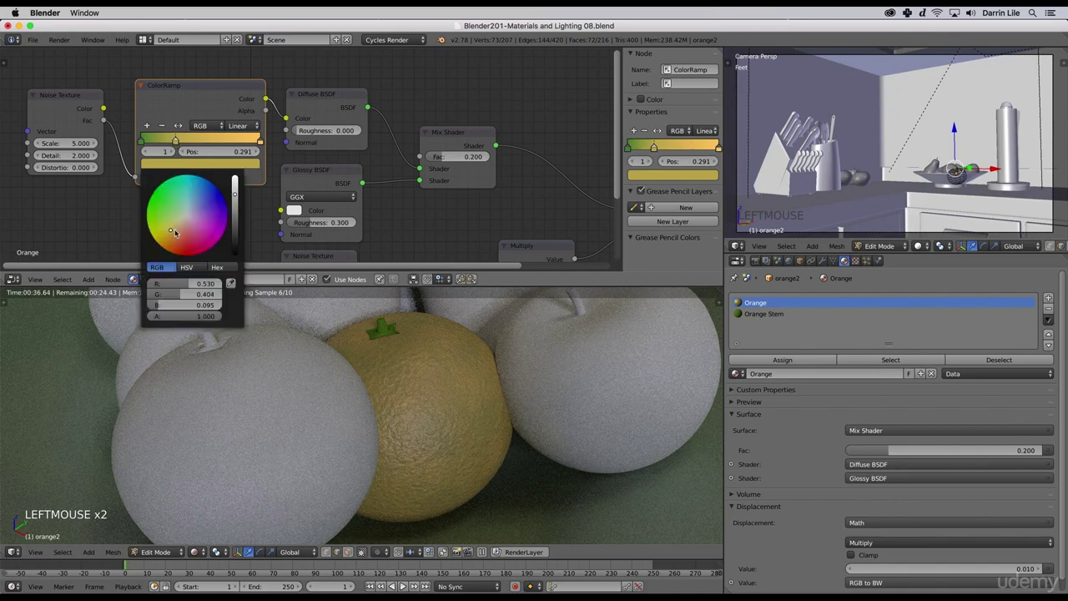
click(170, 232)
drag(171, 233, 175, 233)
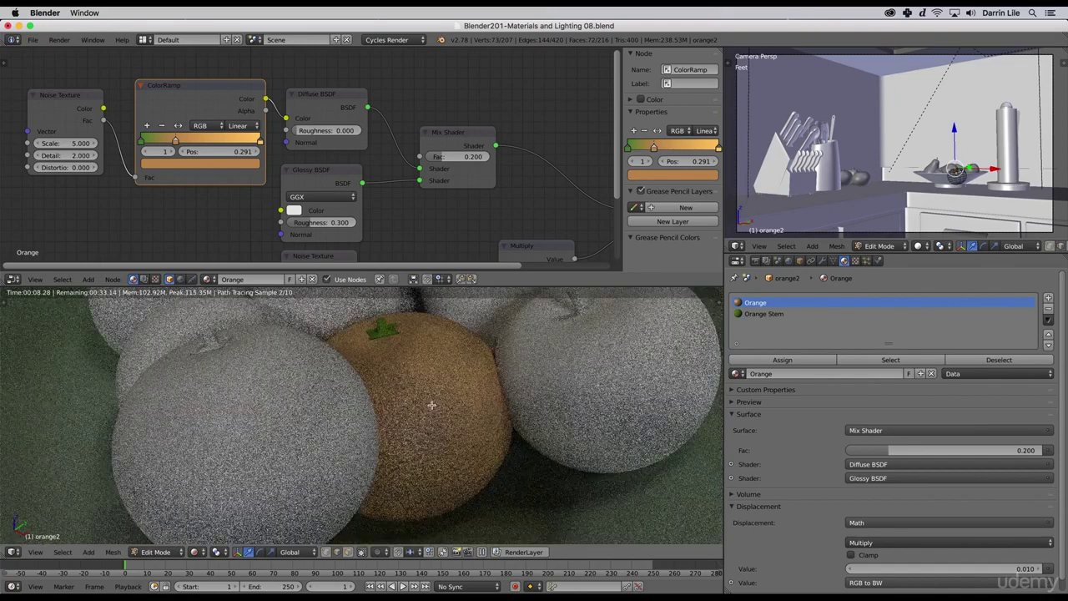
click(175, 140)
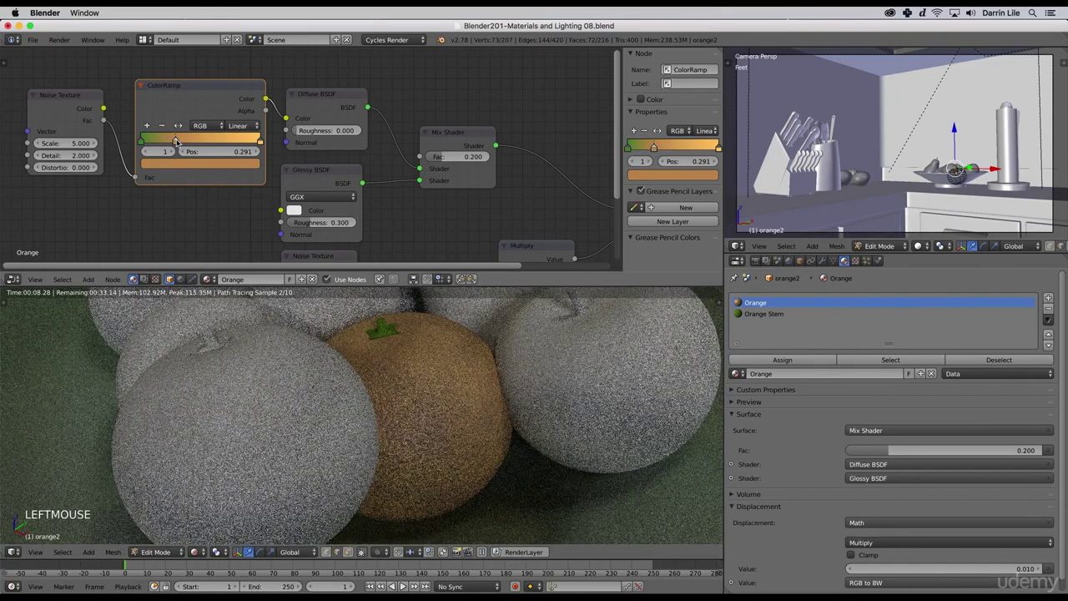
drag(175, 140, 162, 140)
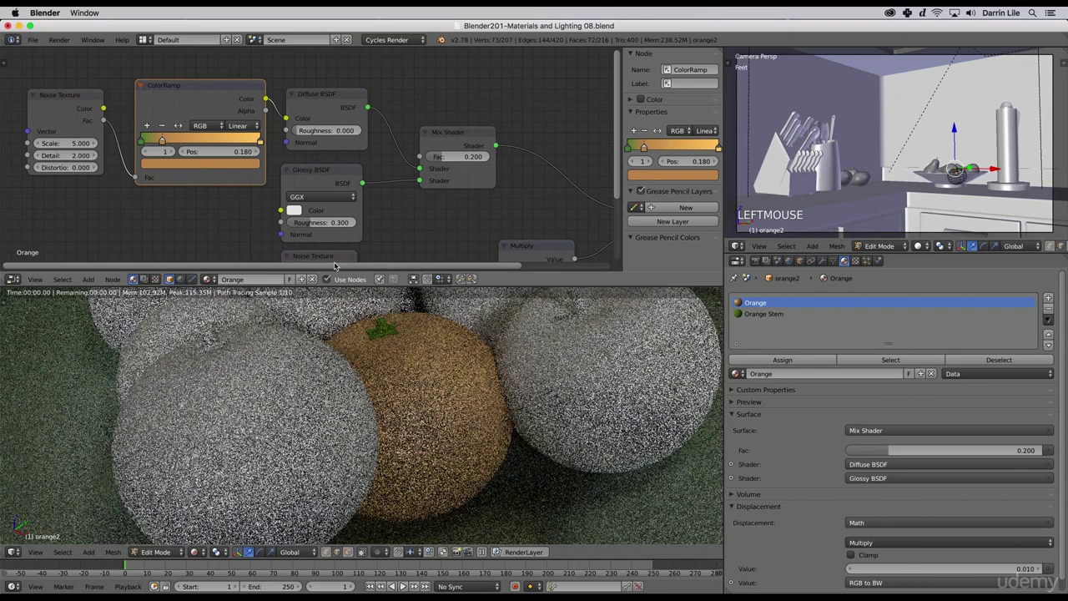
Step: Switch the 3D viewport from Rendered to Solid shading over the fruit bowl
scroll(590, 488, down, 4)
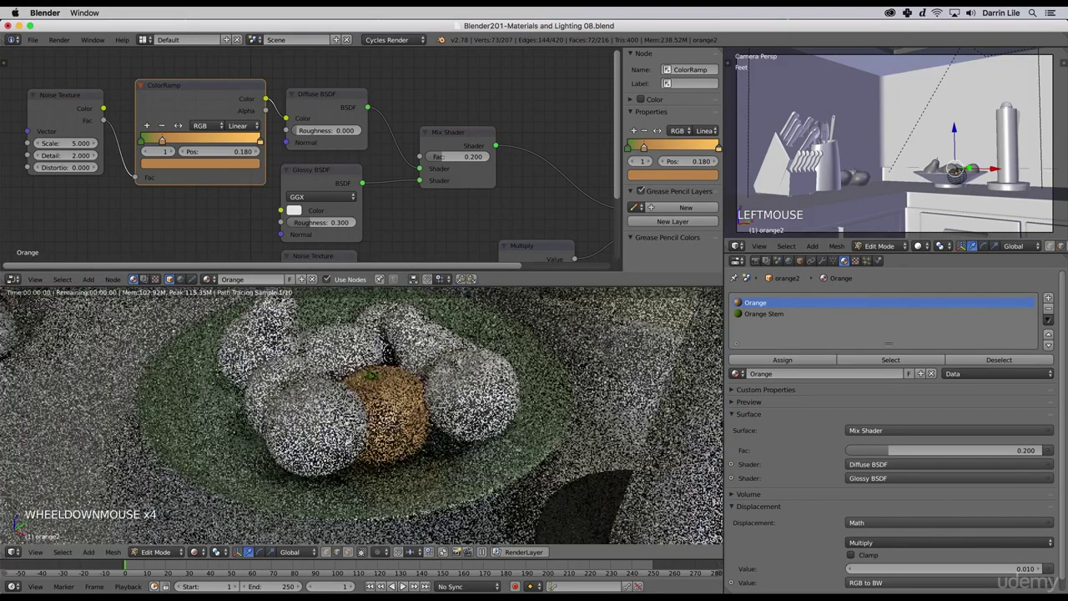
shift+middle_drag(457, 421, 488, 450)
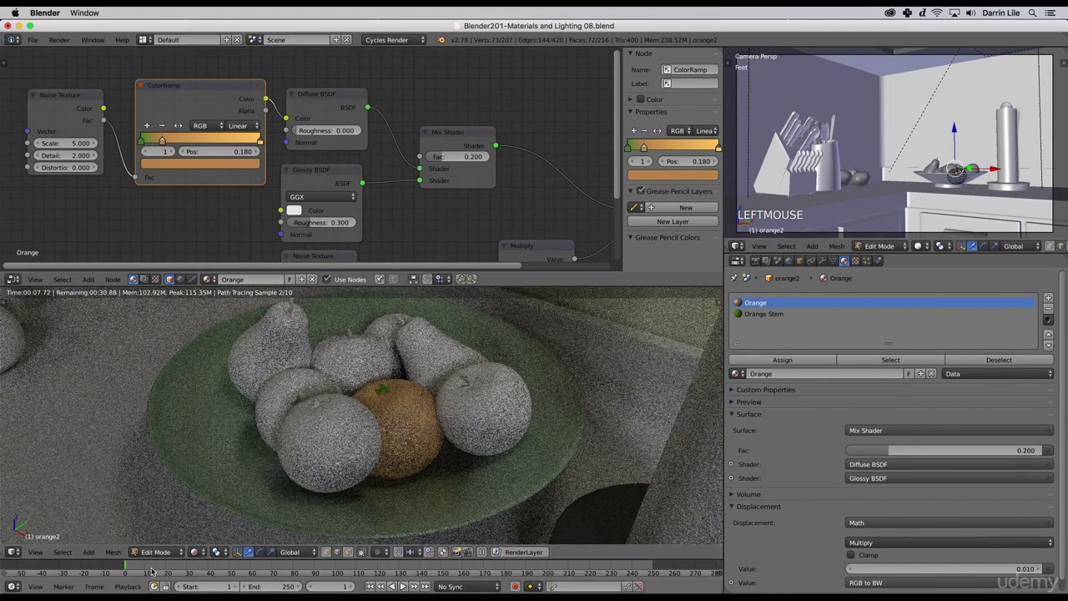
click(194, 551)
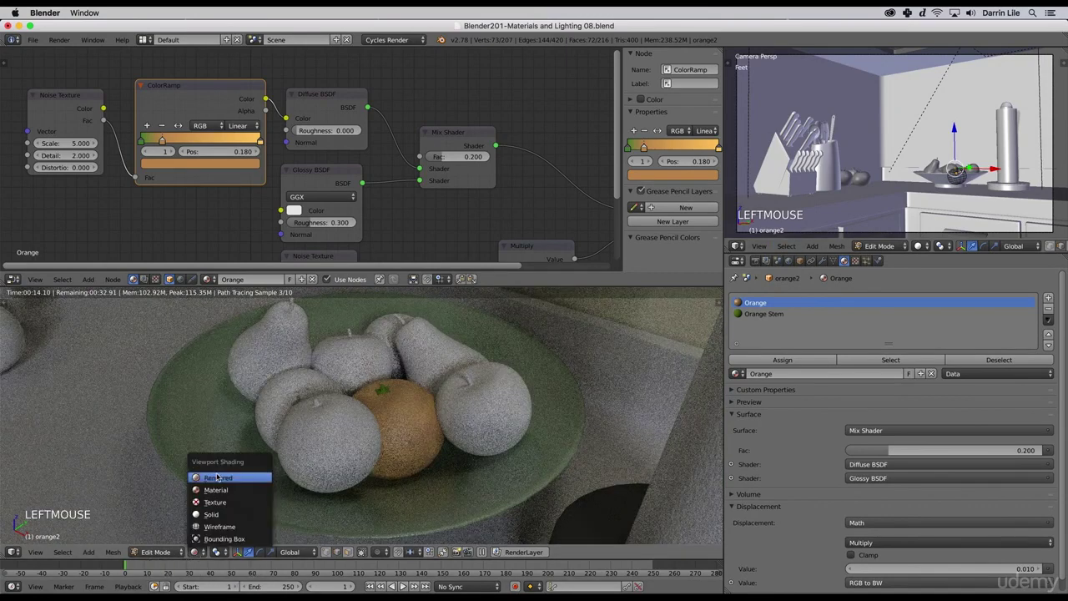
click(211, 514)
Step: Return to Object Mode and select the front orange in the fruit bowl
key(Tab)
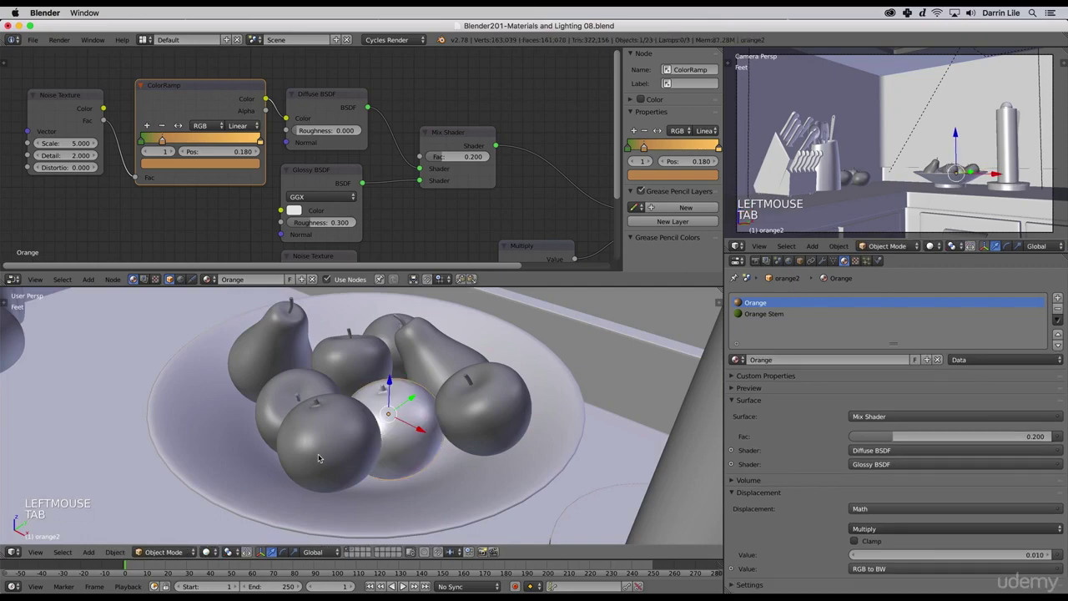
right_click(340, 448)
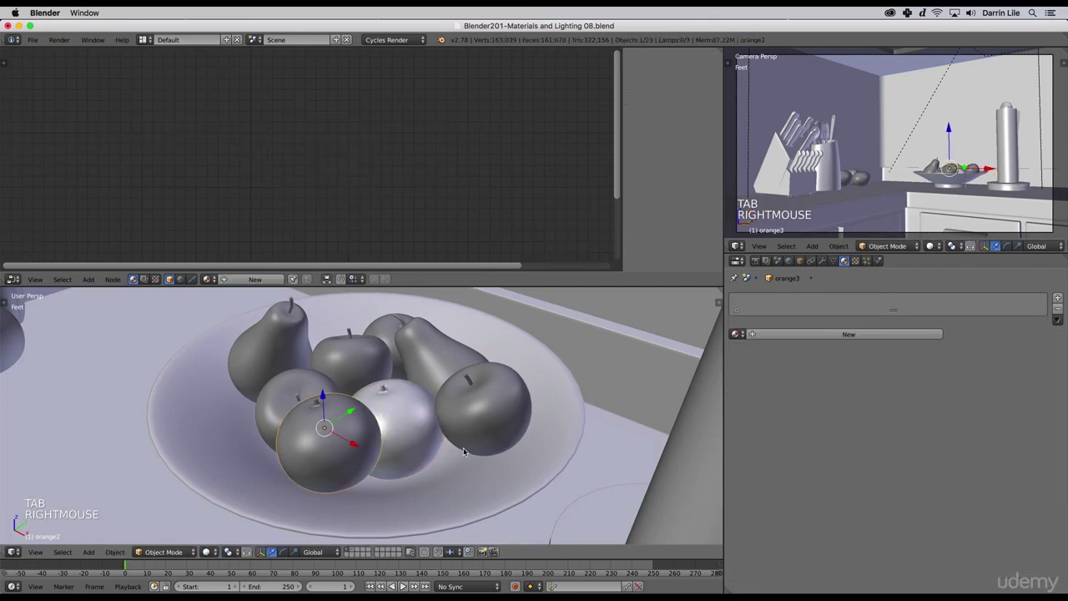
middle_drag(467, 452, 406, 457)
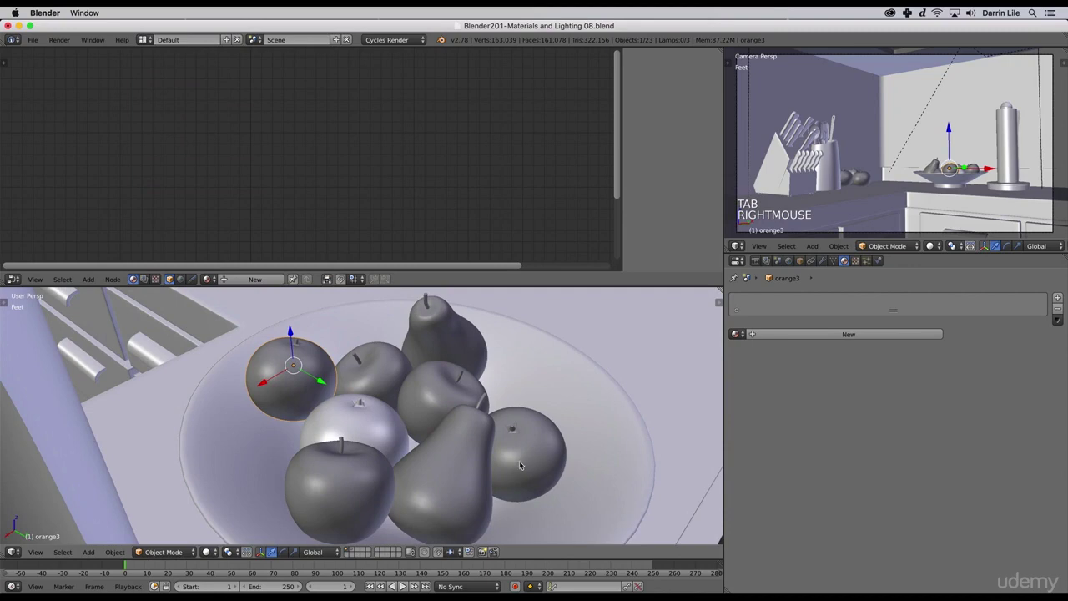
shift+middle_drag(518, 466, 493, 455)
scroll(502, 430, up, 3)
scroll(493, 455, down, 1)
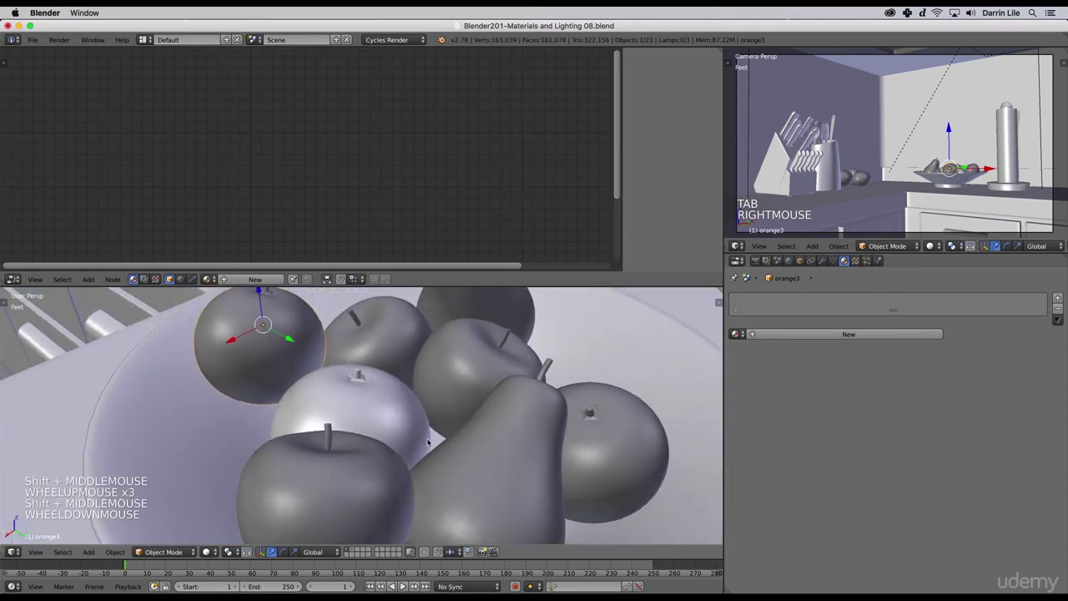
scroll(271, 352, down, 2)
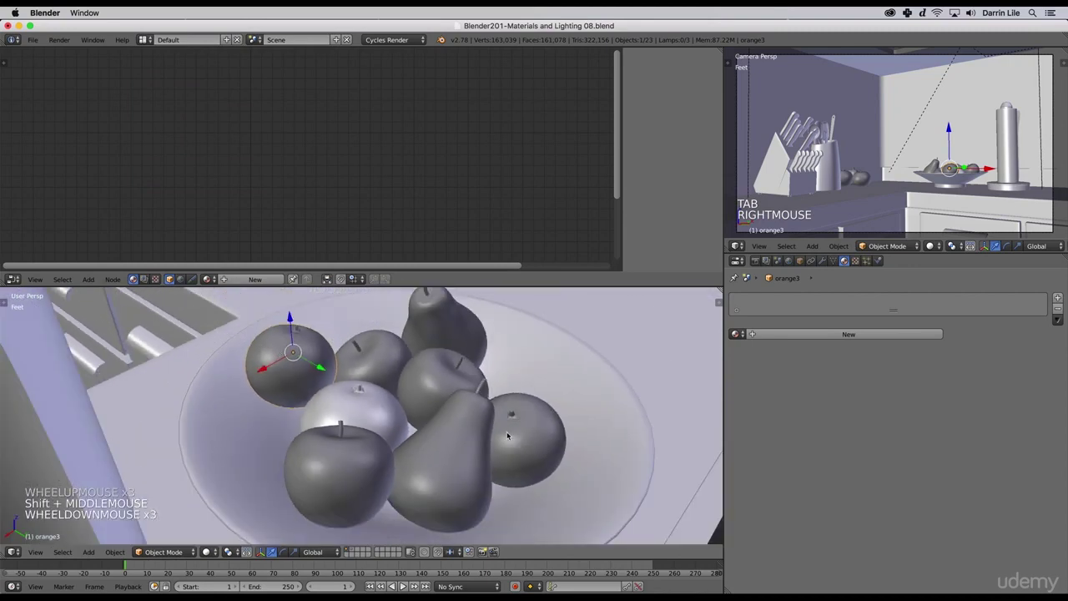
Step: Add the right-hand orange, make the textured orange active, and link Materials with Ctrl+L
shift+right_click(528, 442)
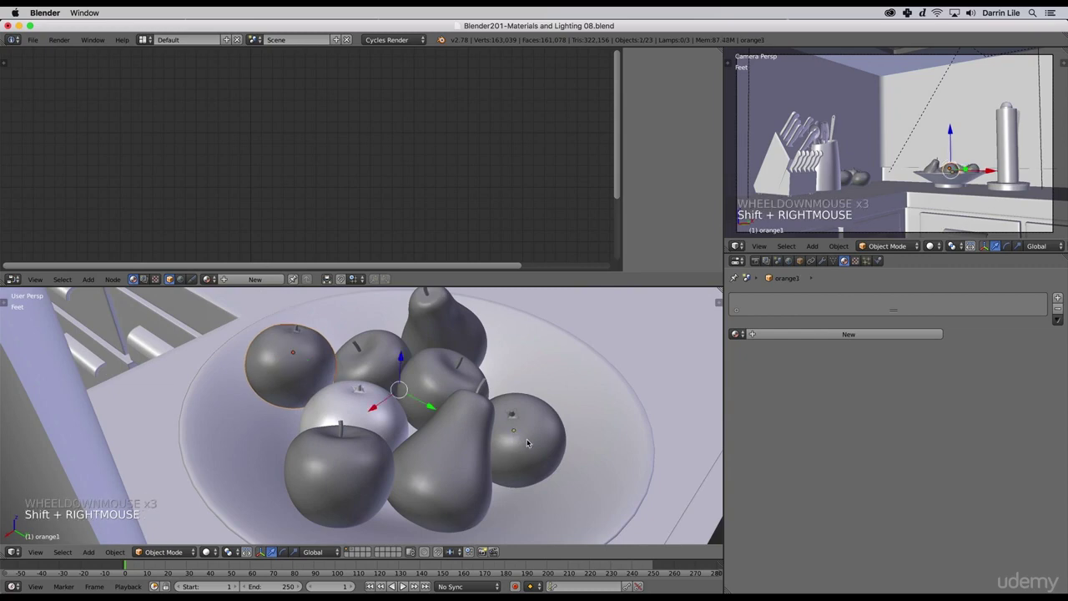
shift+right_click(383, 419)
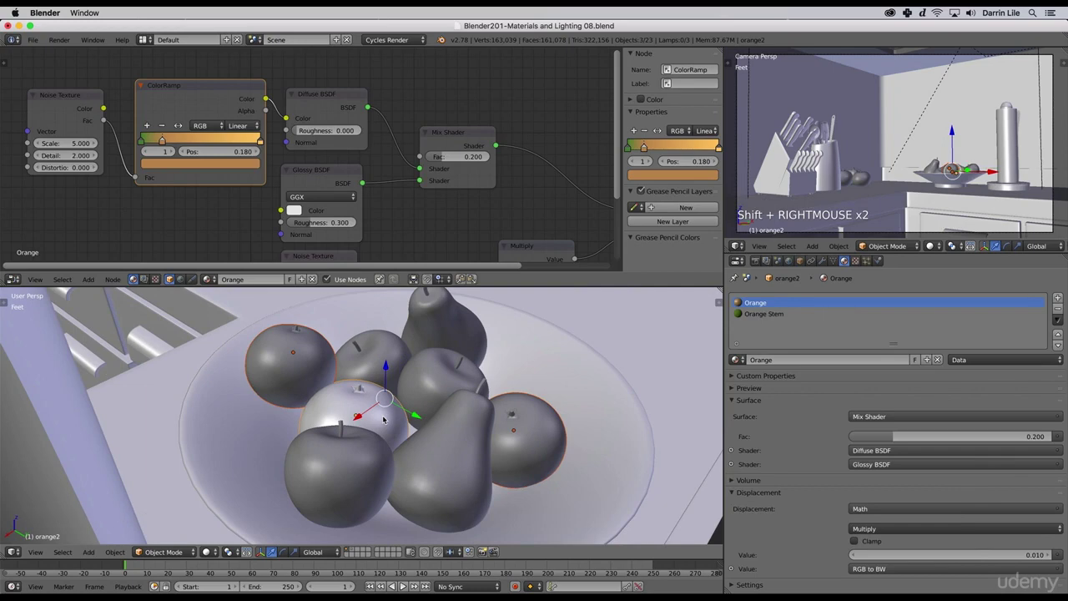
key(ctrl+l)
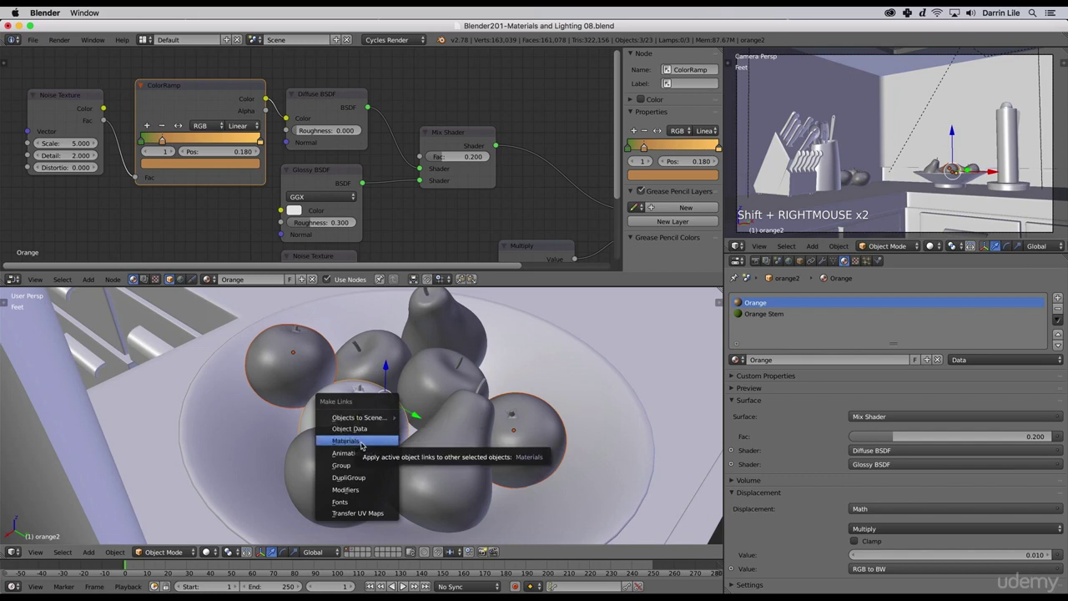
click(362, 442)
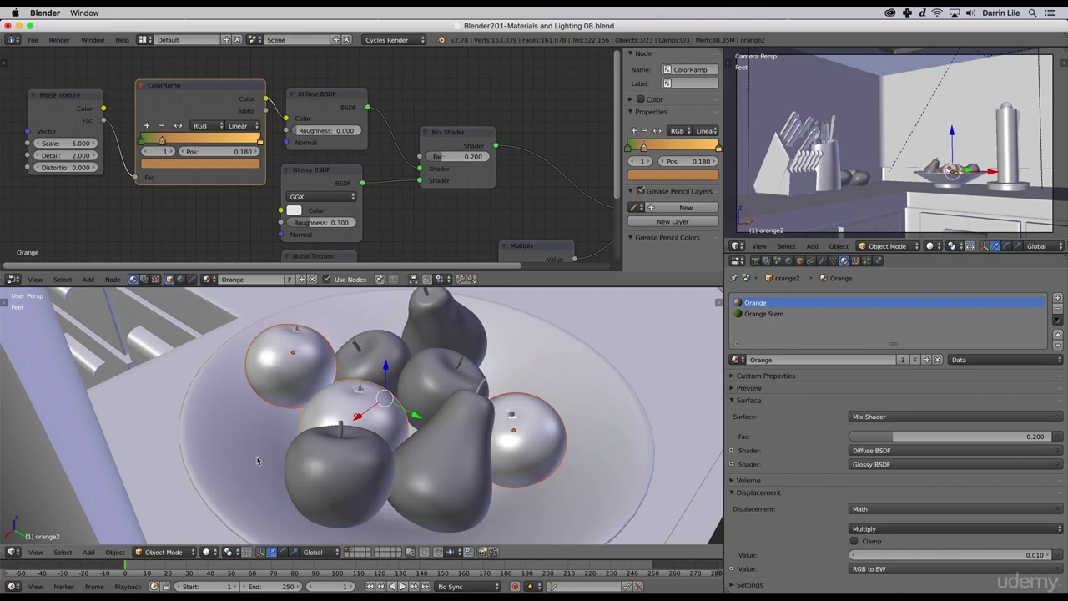
Step: Switch the viewport to Rendered shading and inspect the three golden textured oranges in the bowl
click(215, 553)
click(238, 526)
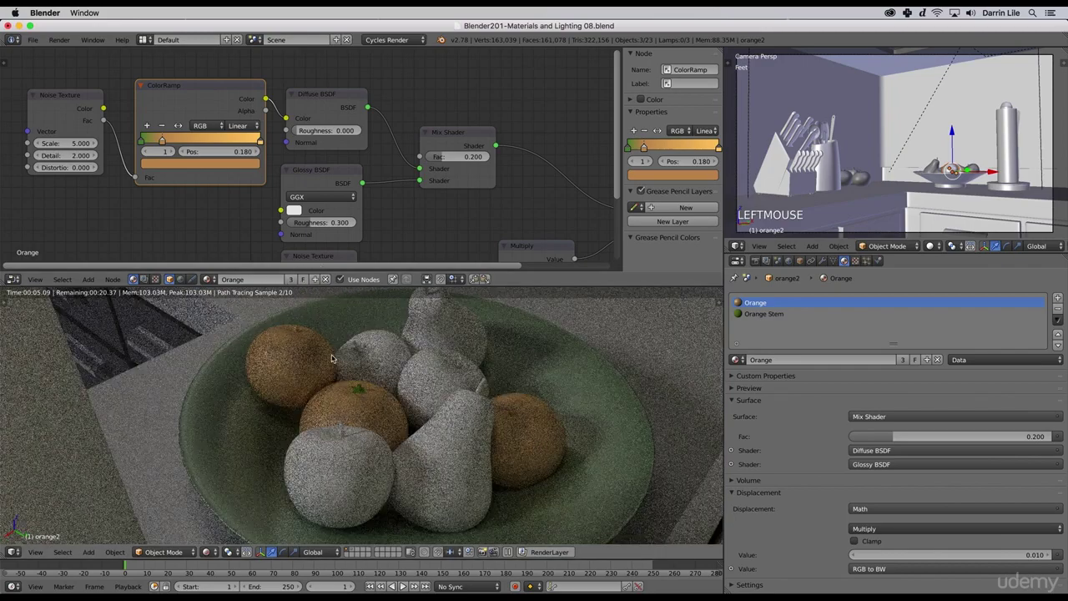
scroll(321, 367, up, 2)
shift+middle_drag(292, 346, 321, 399)
scroll(439, 456, down, 3)
shift+middle_drag(440, 455, 433, 445)
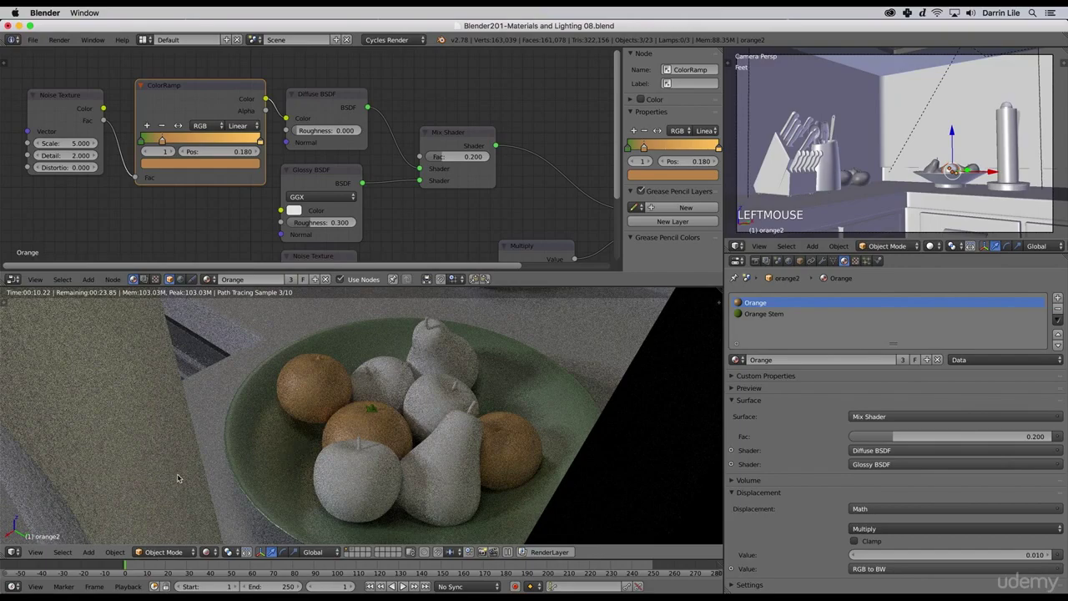
middle_drag(180, 479, 364, 407)
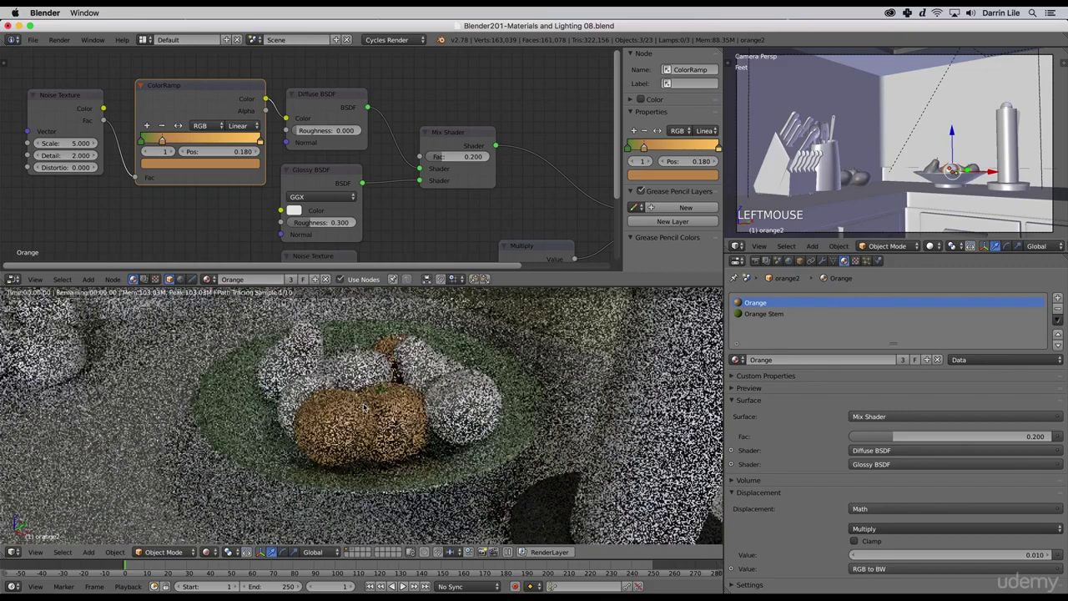